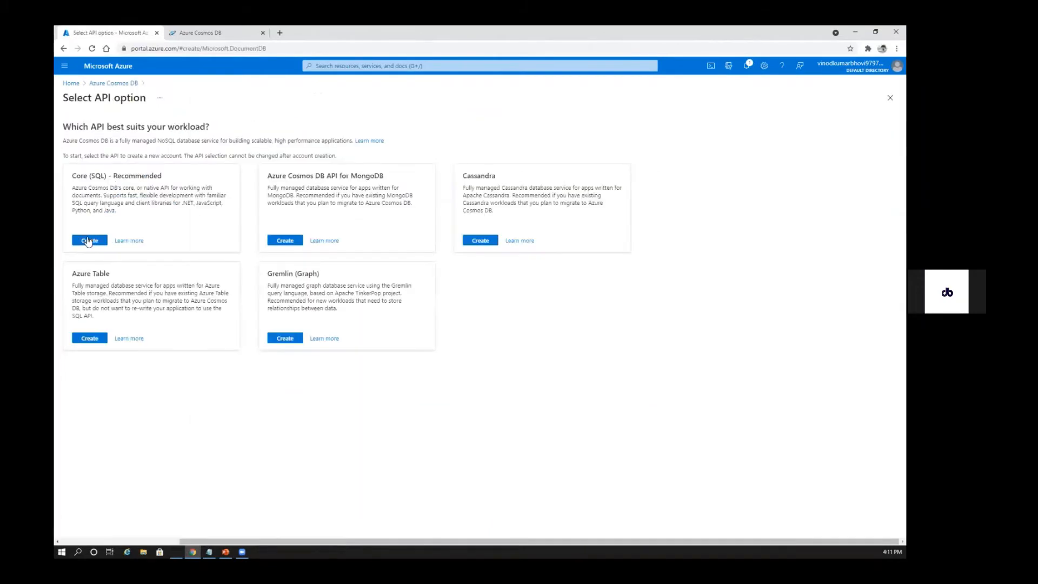
left_click(90, 241)
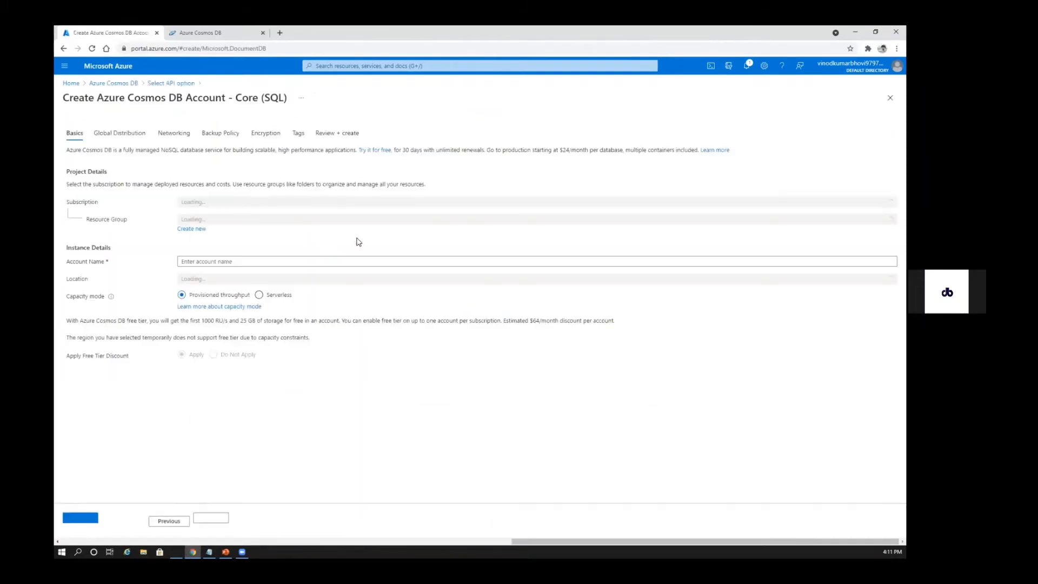
key("ctrl+plus")
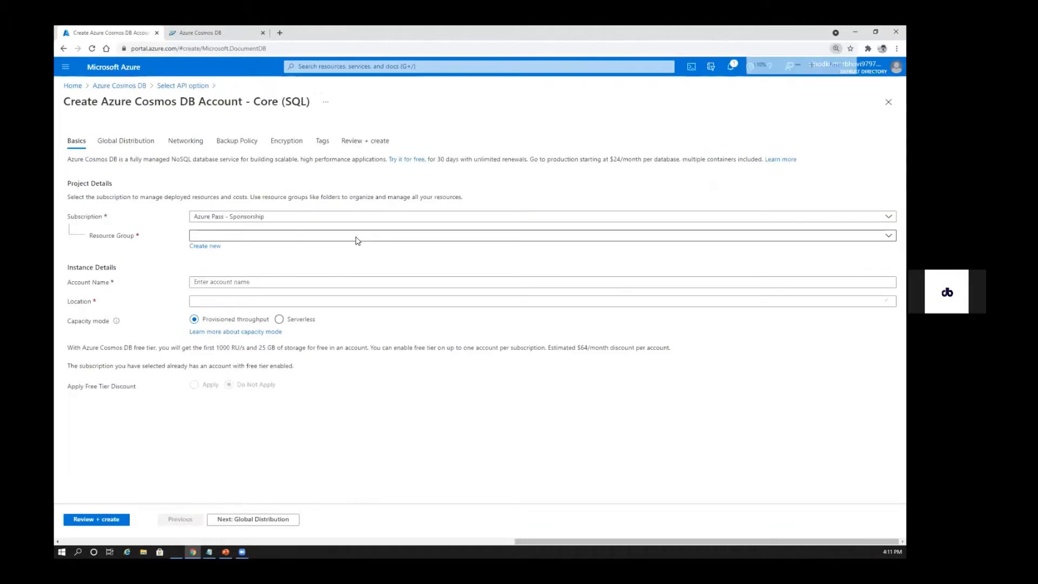
key("ctrl+plus")
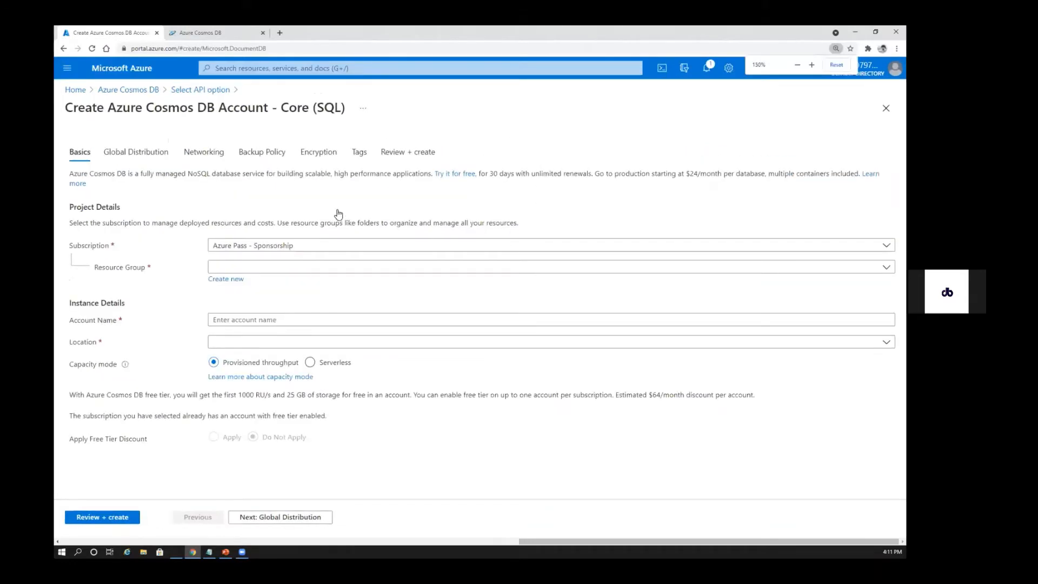
scroll(324, 241, "down", 1)
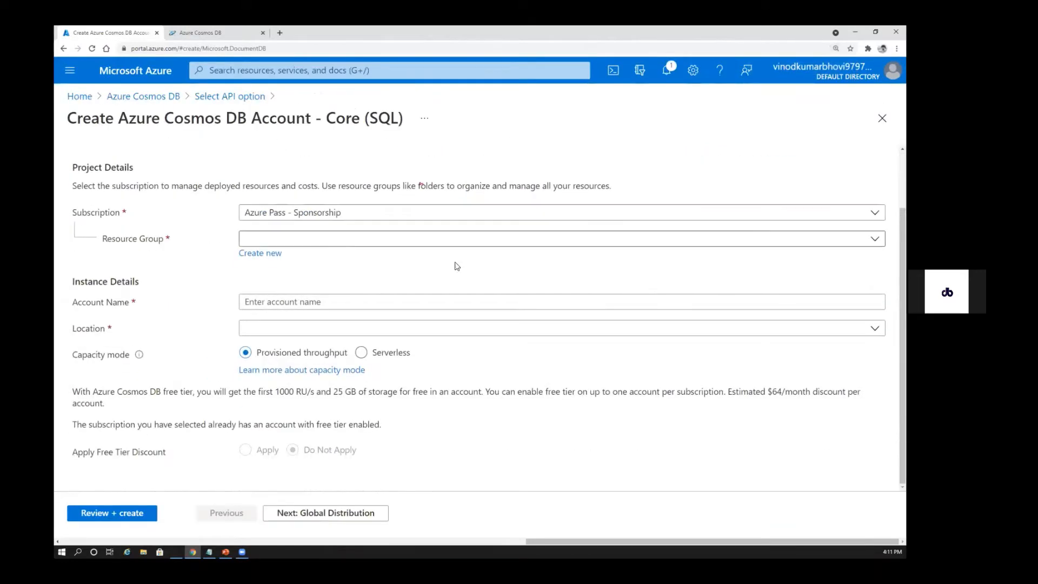
left_click(456, 240)
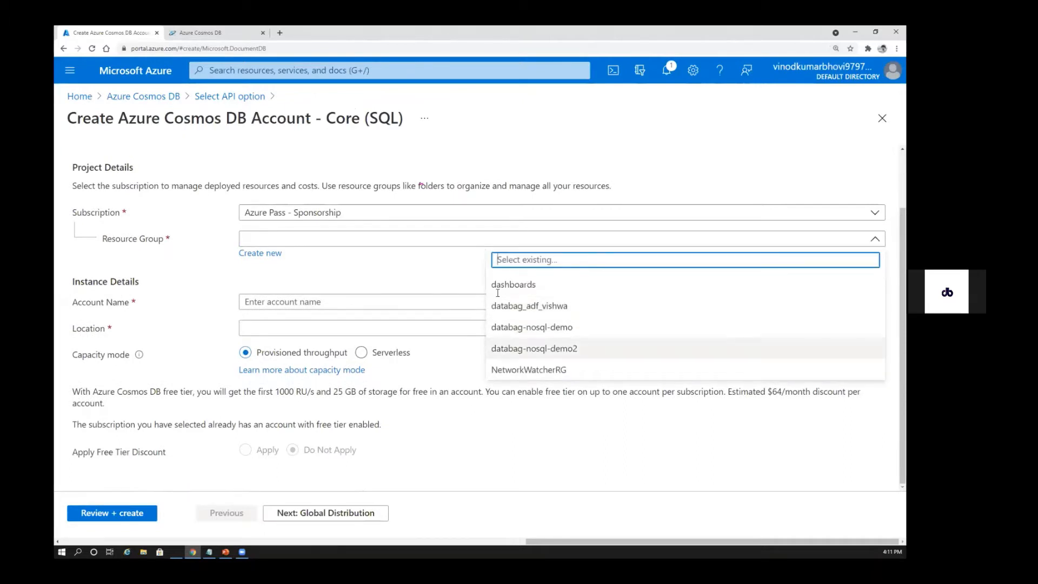
left_click(519, 348)
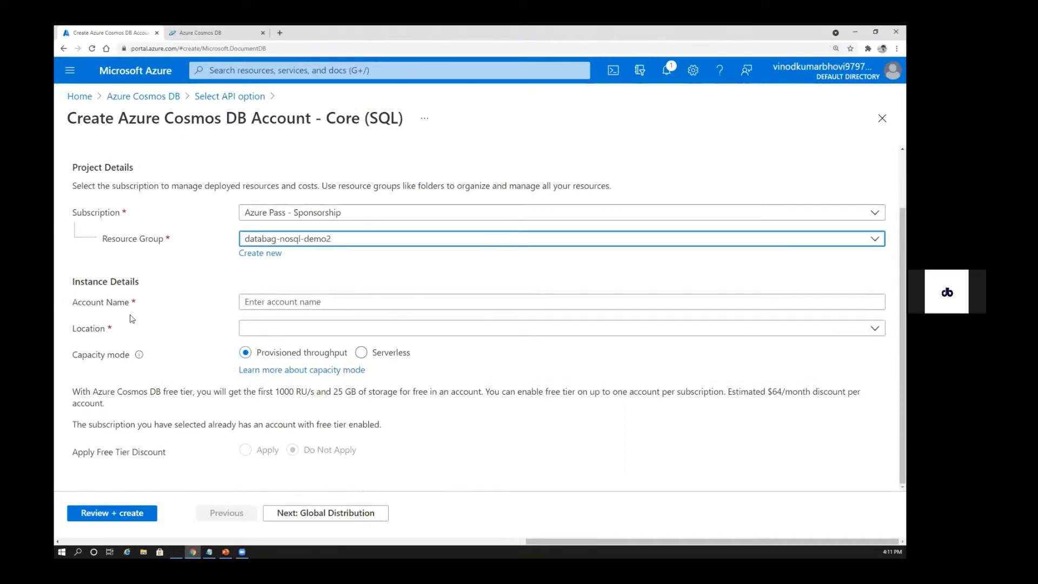
left_click(343, 303)
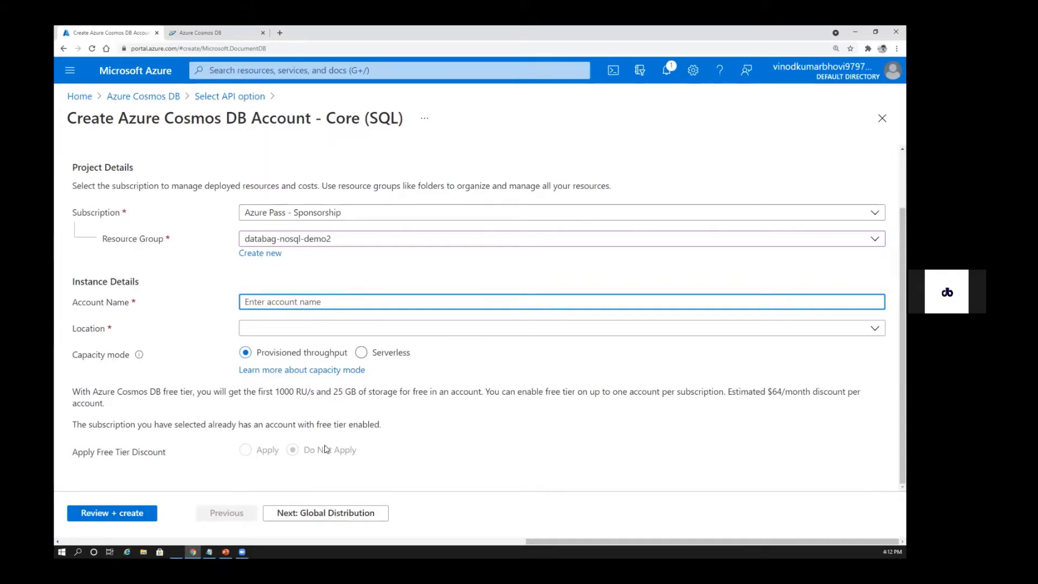
Discard the unsaved account form and open Data Explorer for the databagnosqldemo3 Cosmos DB account
left_click(134, 96)
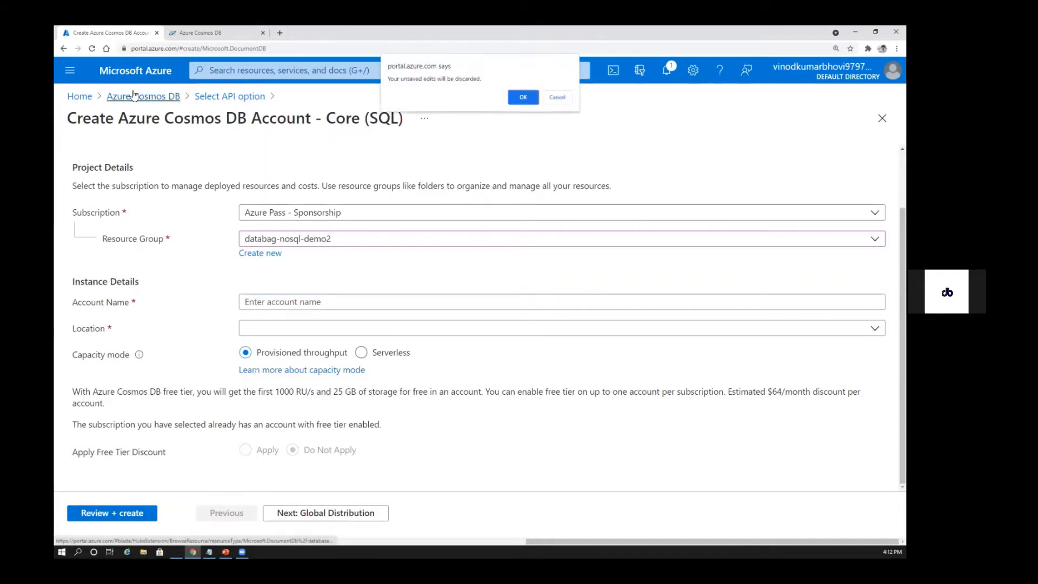
left_click(523, 98)
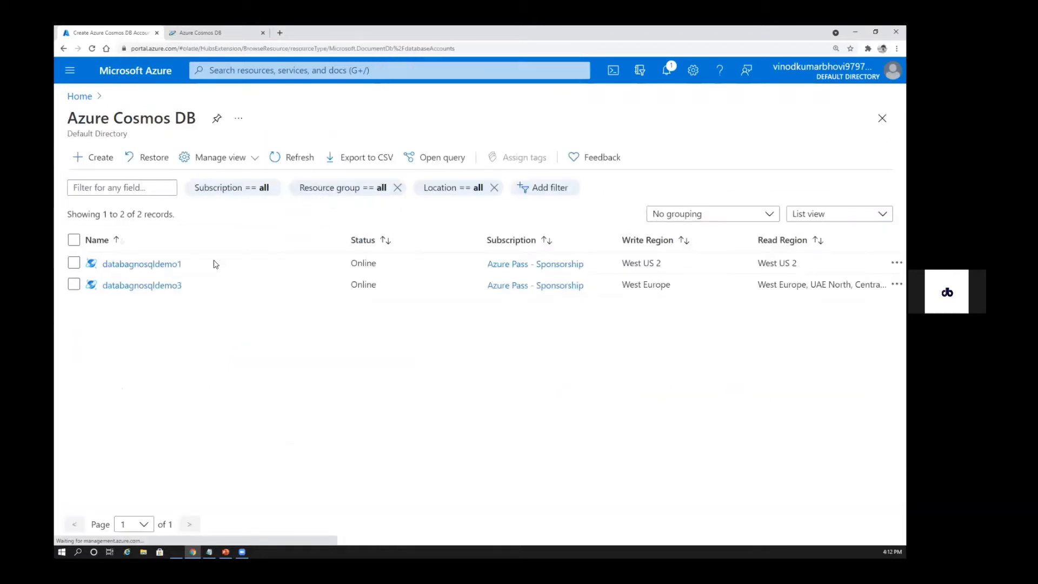
left_click(143, 289)
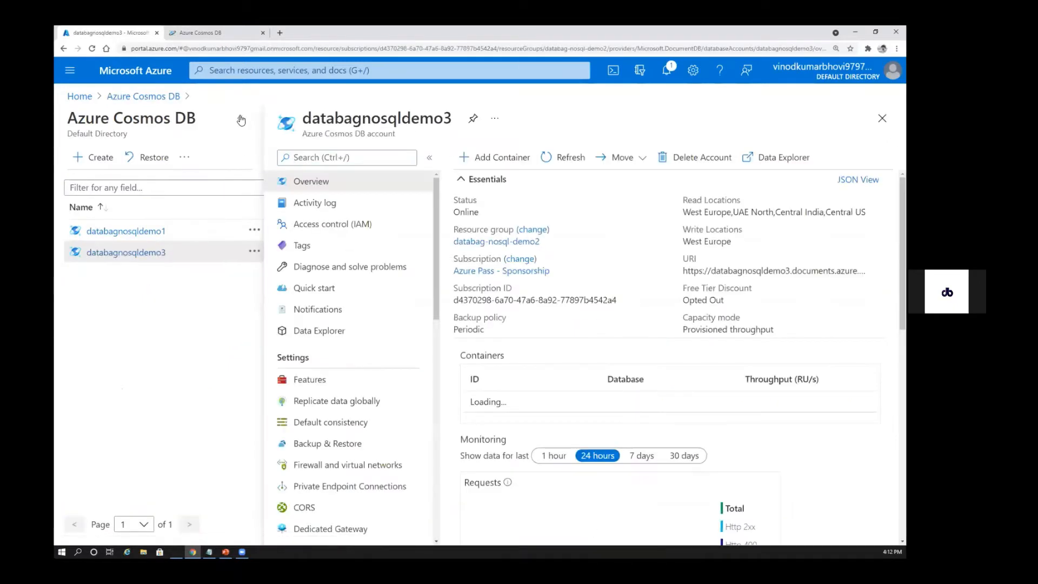
left_click(242, 120)
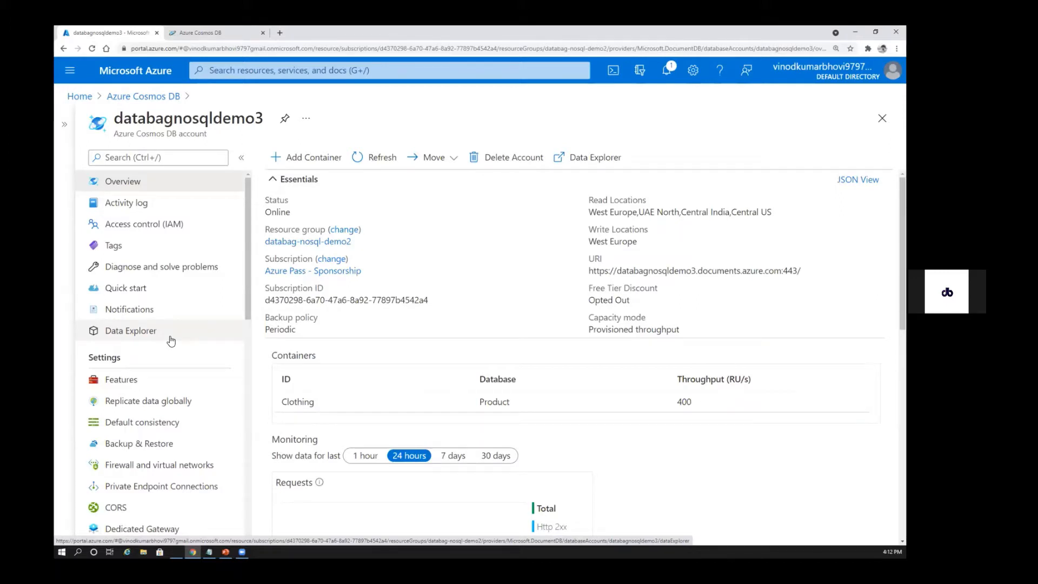
left_click(165, 338)
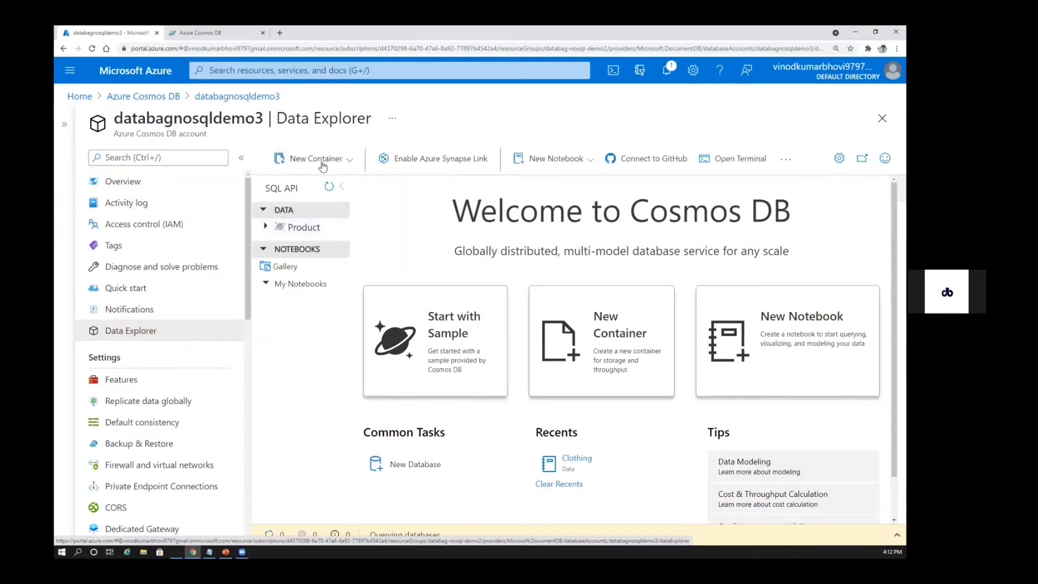
Start a new container and review the form's database, throughput, container id and partition key settings
left_click(350, 159)
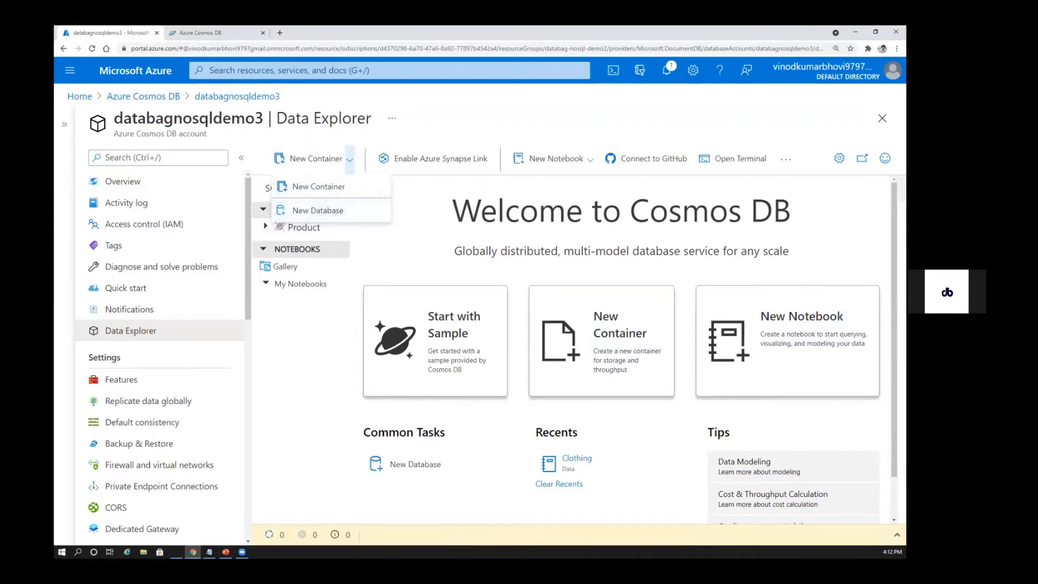
left_click(320, 190)
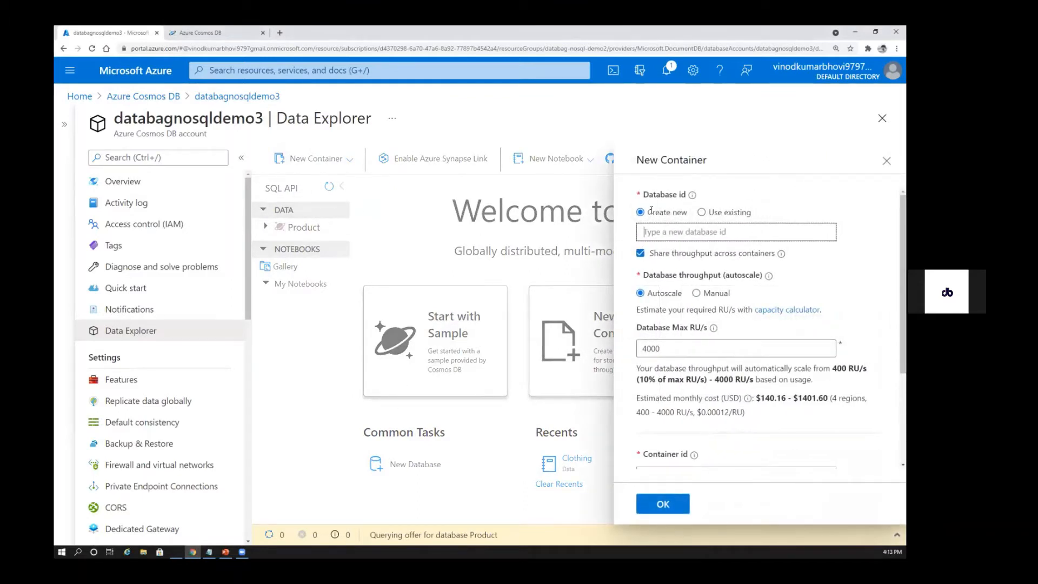
scroll(765, 421, "down", 3)
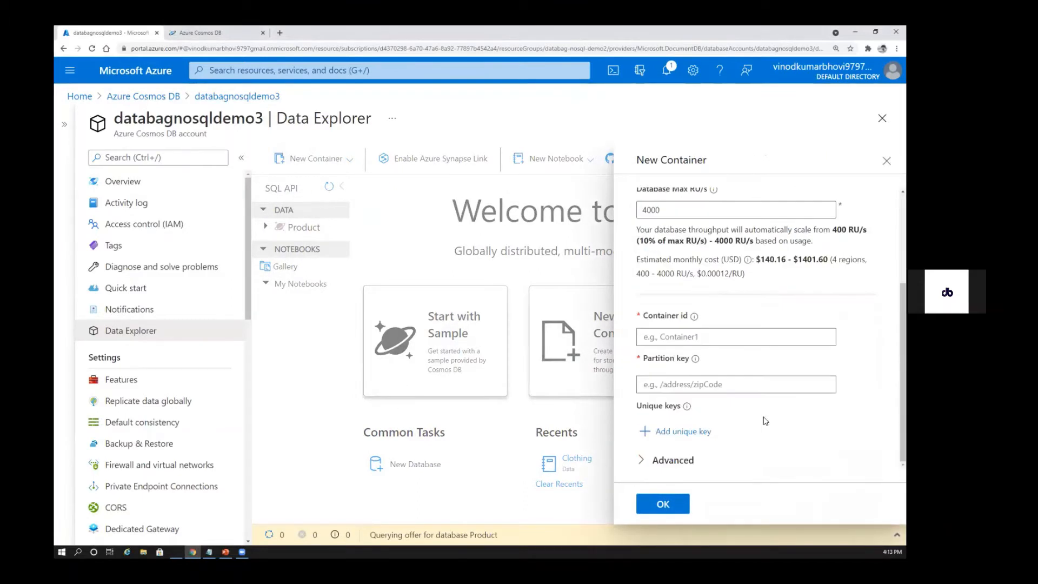
scroll(765, 420, "up", 5)
scroll(766, 323, "down", 4)
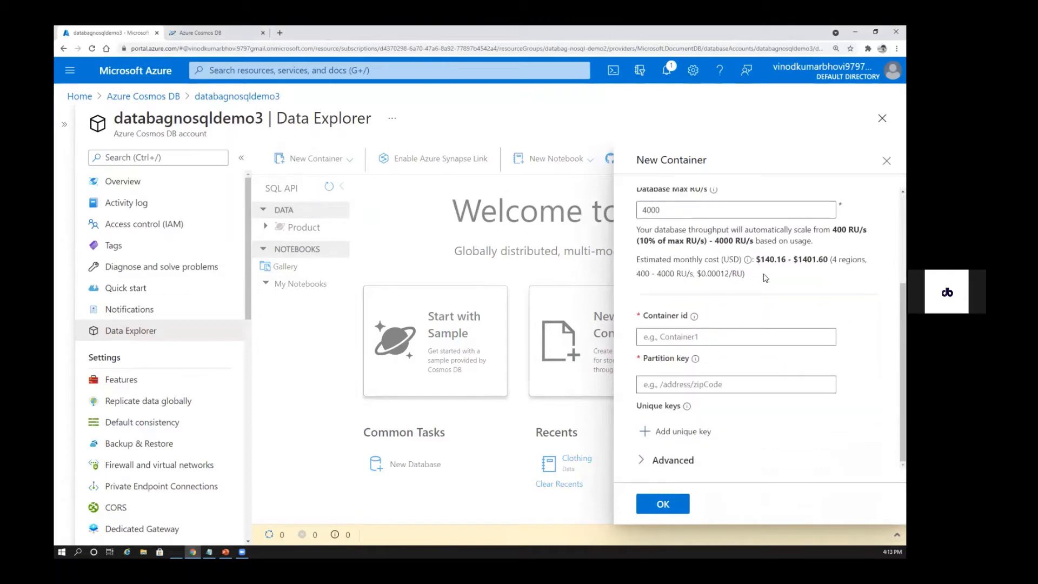
scroll(766, 278, "up", 3)
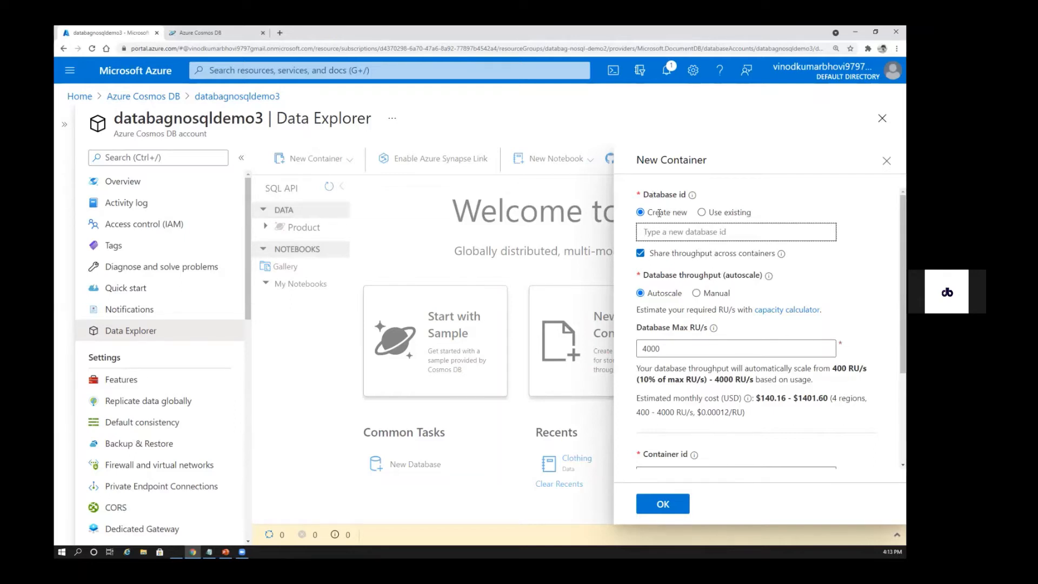
Switch the database choice to Use existing to view the available databases, then return it to Create new
left_click(702, 212)
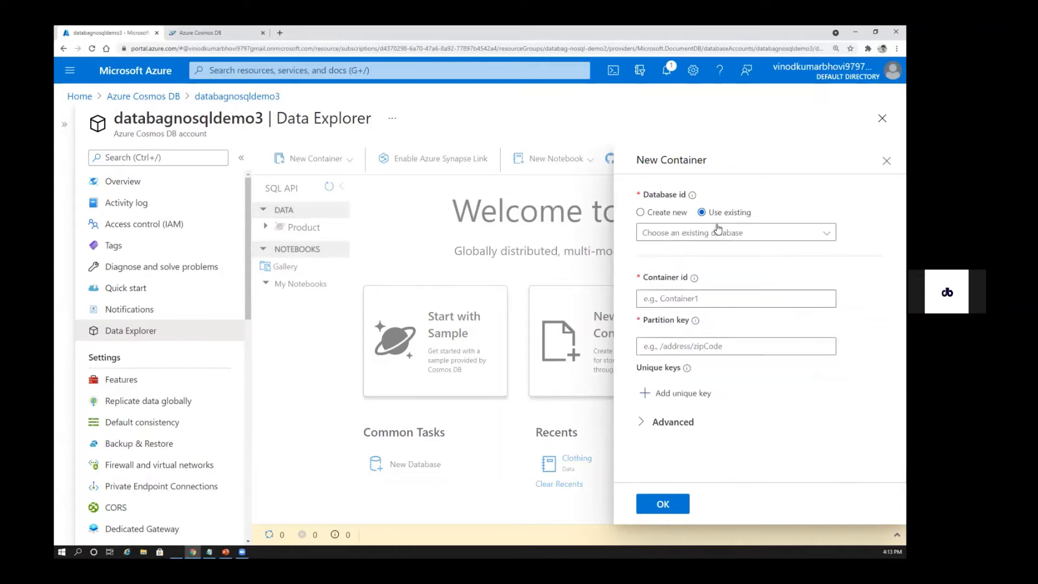
left_click(703, 238)
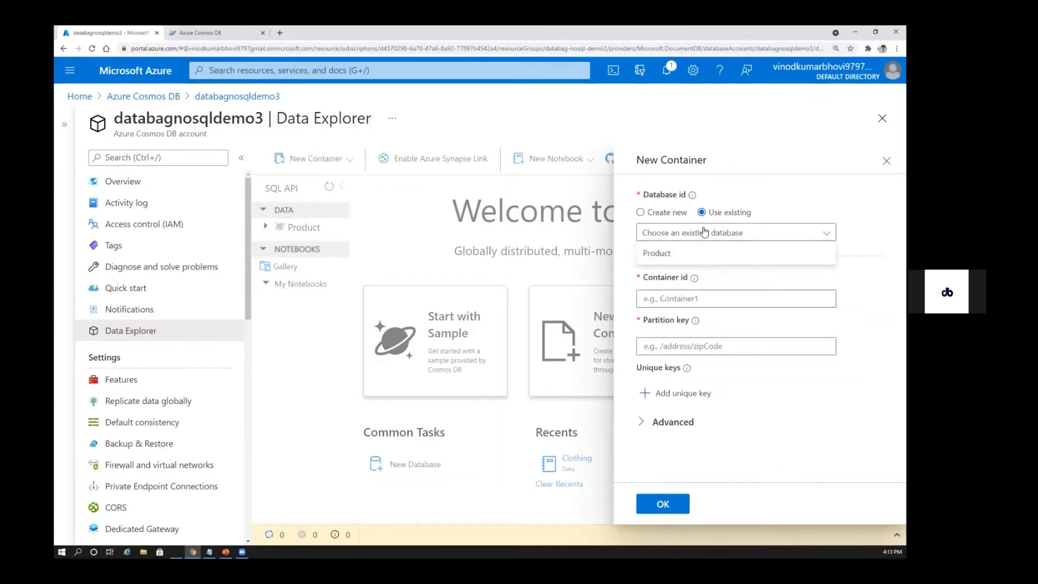
left_click(641, 212)
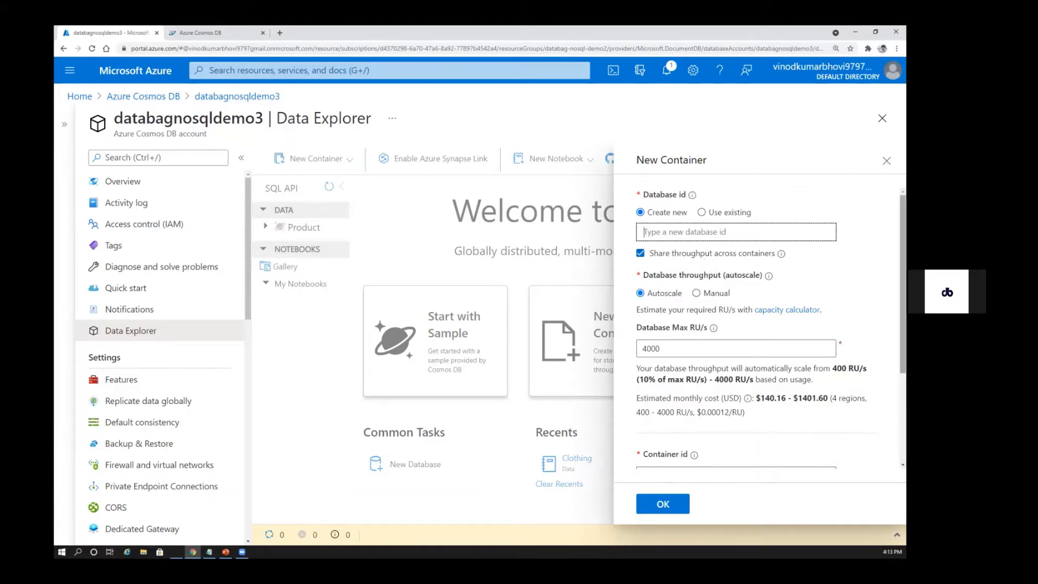
scroll(674, 263, "down", 2)
scroll(757, 324, "down", 1)
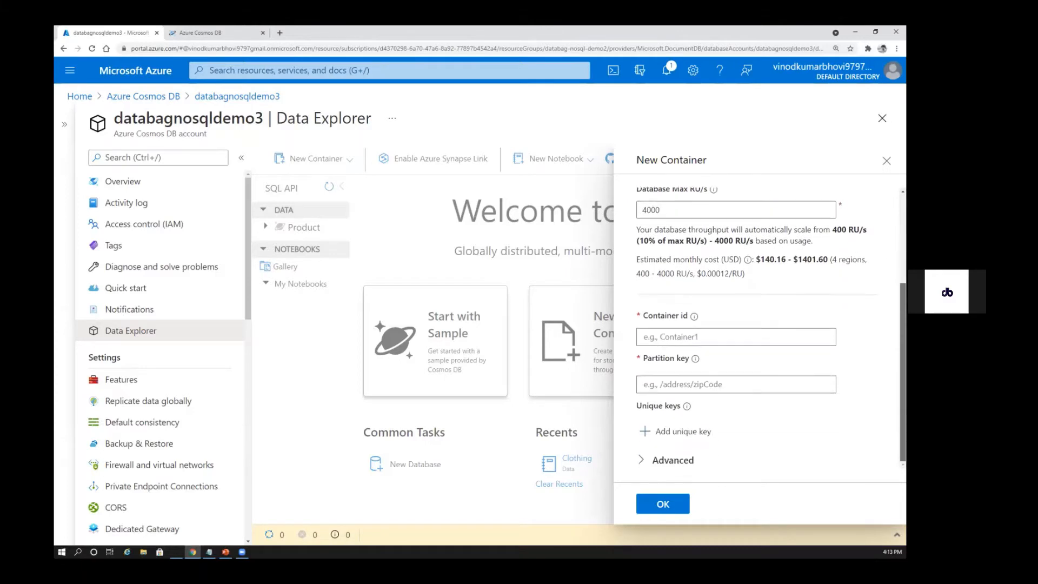
scroll(757, 324, "up", 2)
scroll(685, 333, "up", 1)
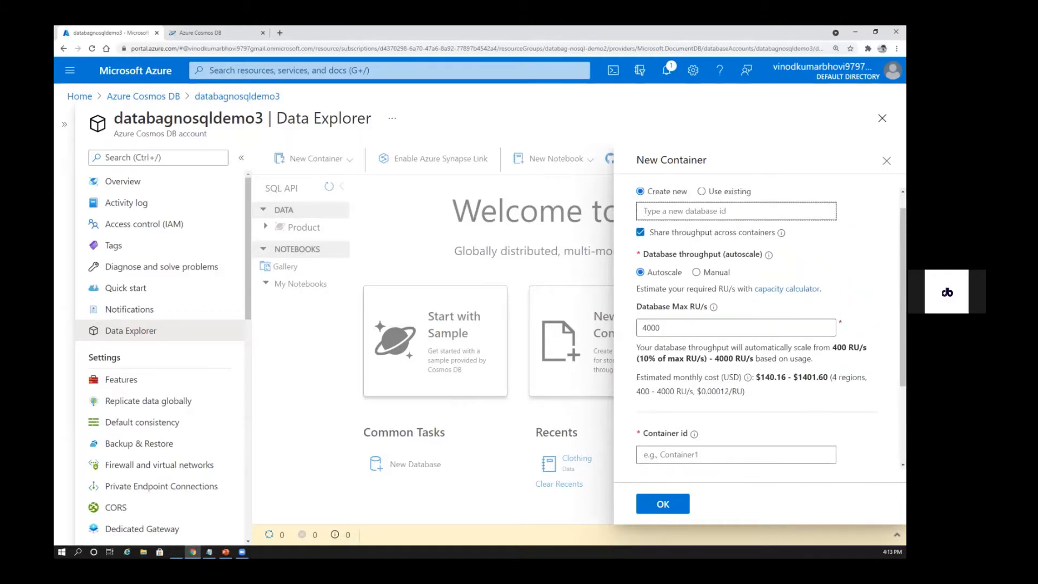
Disable sharing throughput across containers and examine the container id, partition key and container throughput fields
left_click(640, 233)
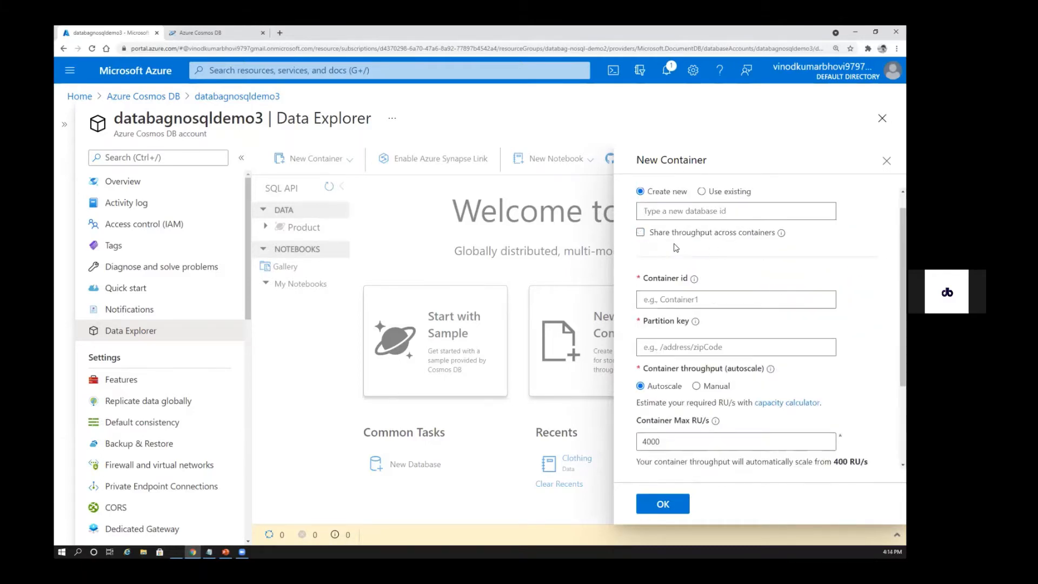
scroll(672, 207, "down", 3)
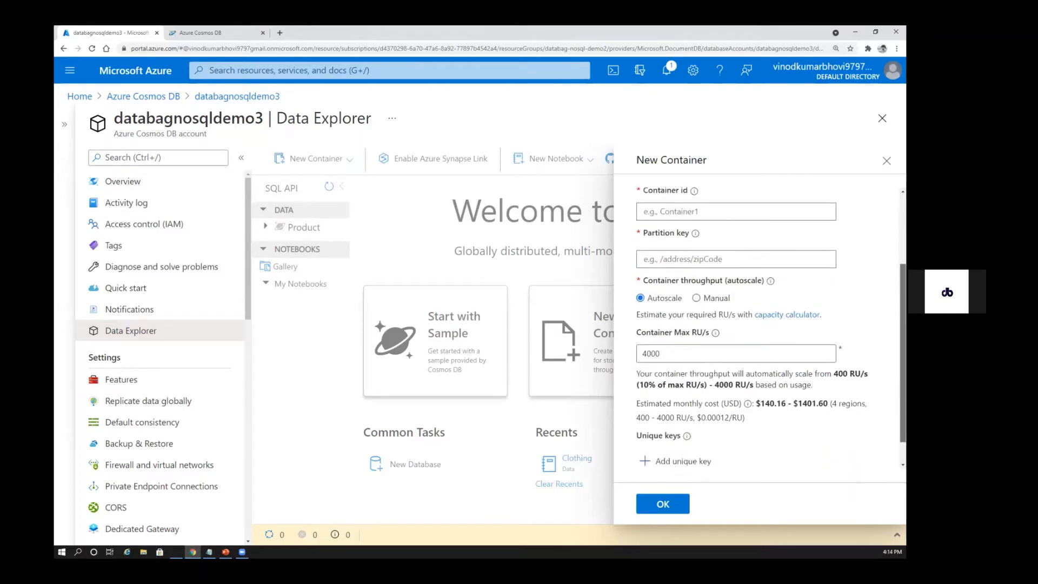
left_click(669, 210)
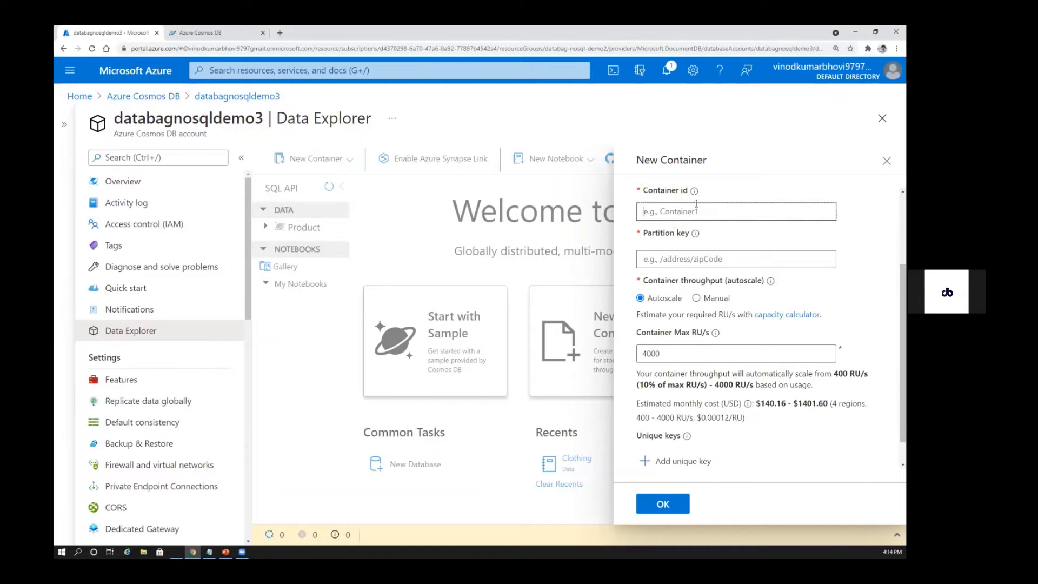
left_click(661, 263)
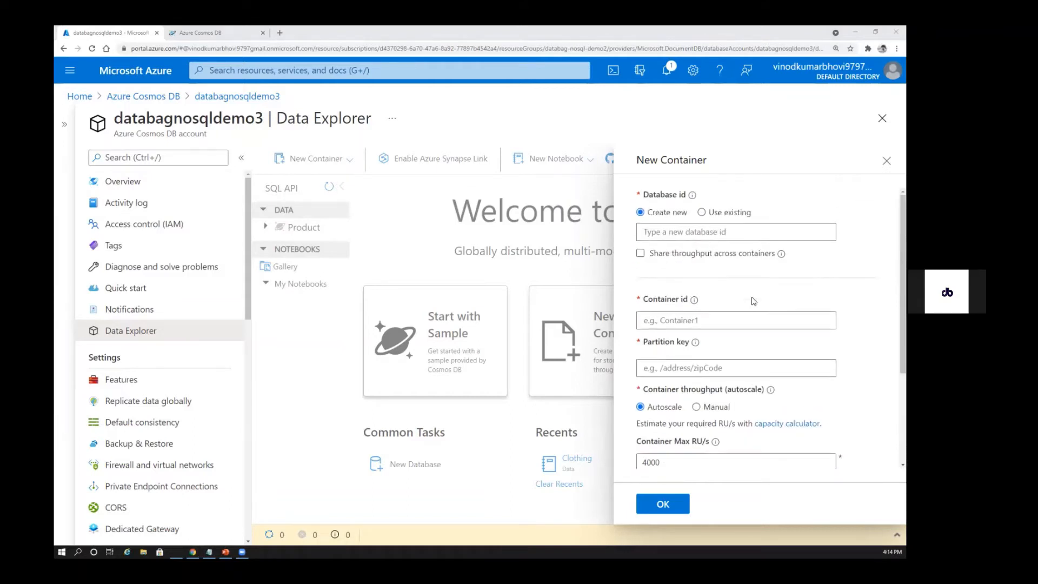
Re-enable sharing throughput across containers and compare the database throughput settings with the container fields
left_click(643, 256)
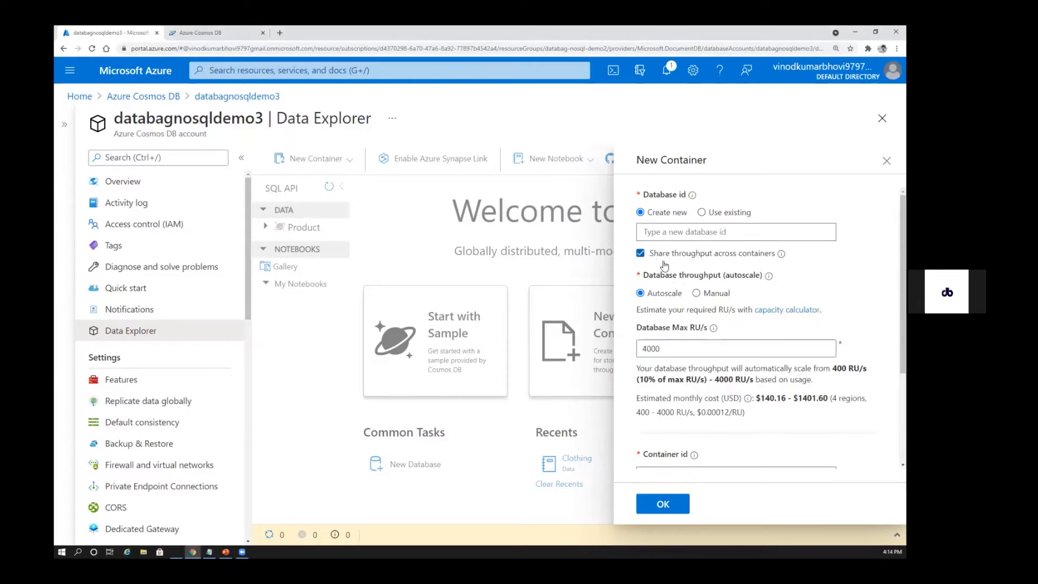
scroll(744, 283, "down", 3)
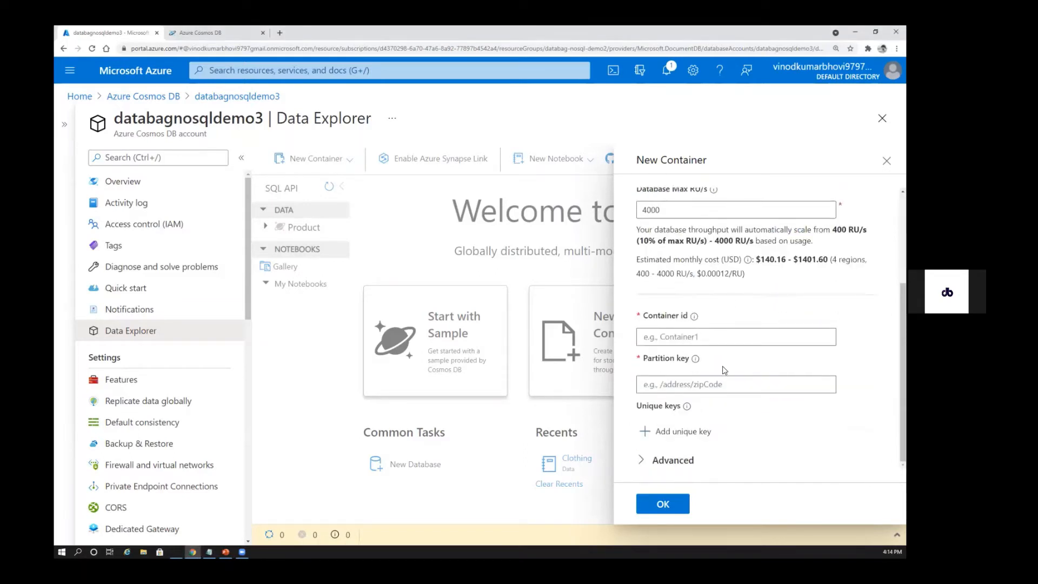
scroll(704, 289, "up", 3)
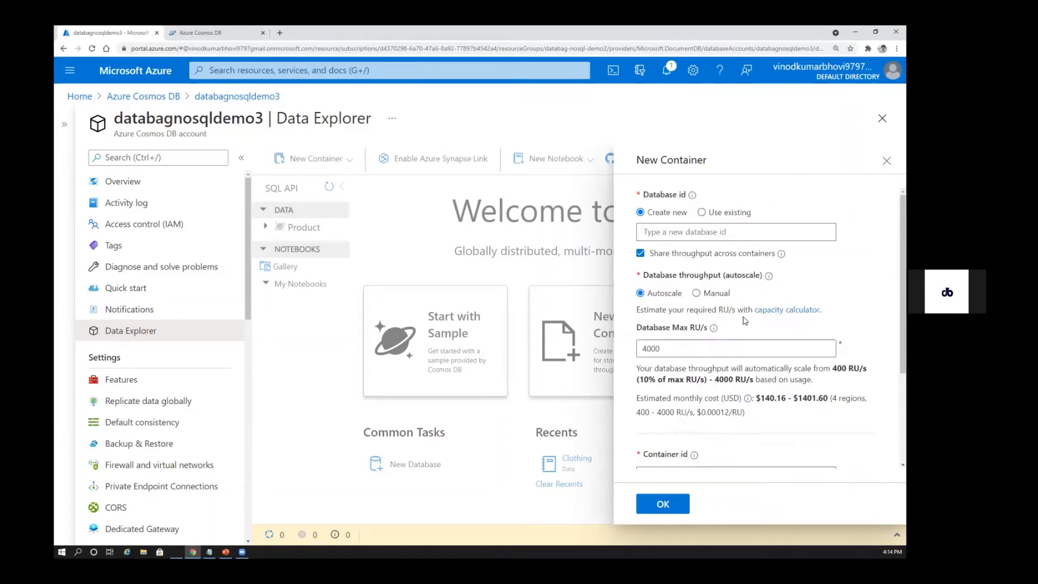
scroll(753, 301, "down", 3)
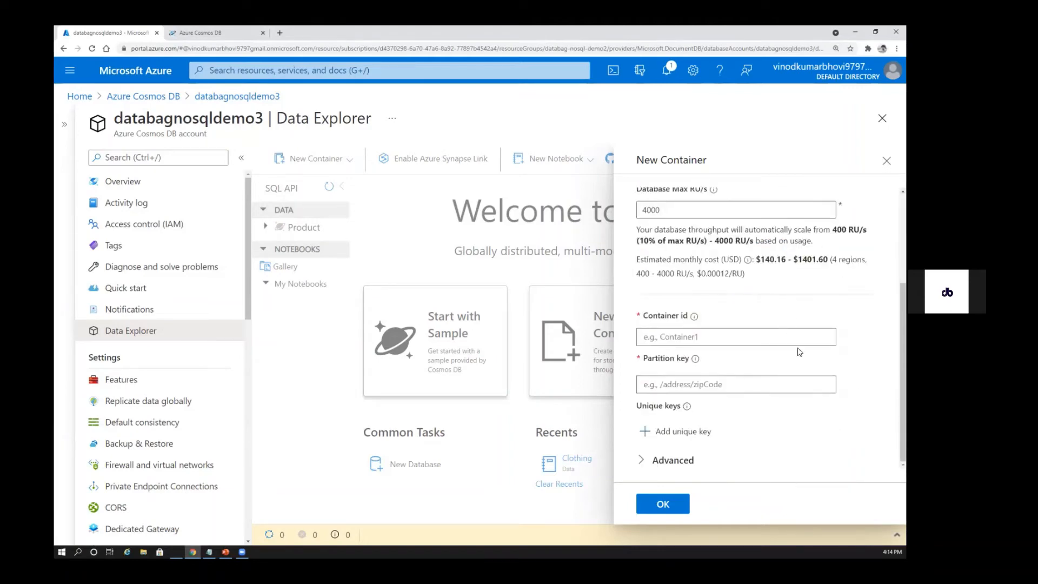
scroll(753, 300, "up", 3)
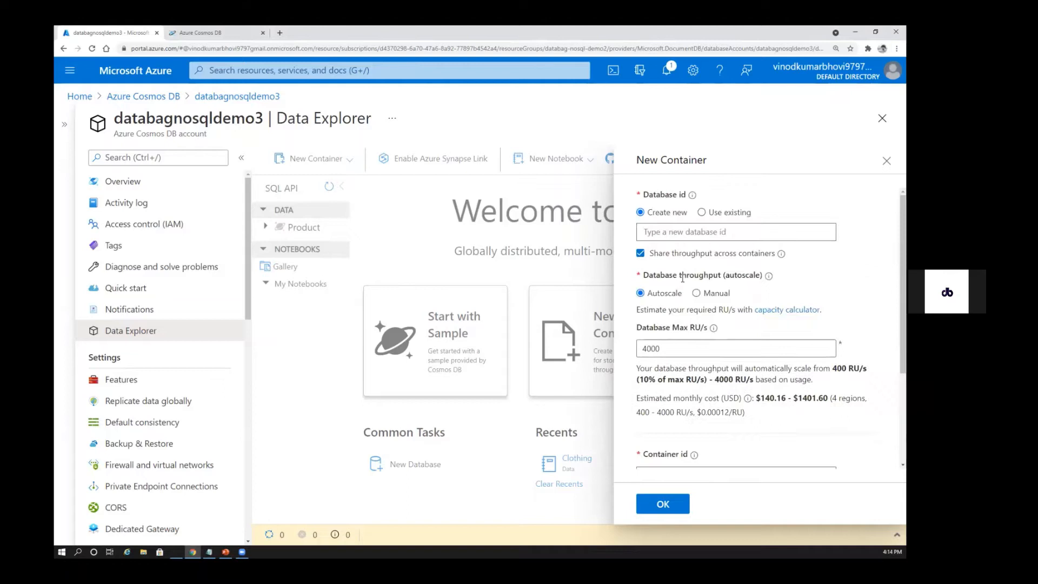
Disable shared throughput again, examine the Container Max RU/s setting, and close the form without creating a container
left_click(637, 257)
scroll(793, 294, "down", 3)
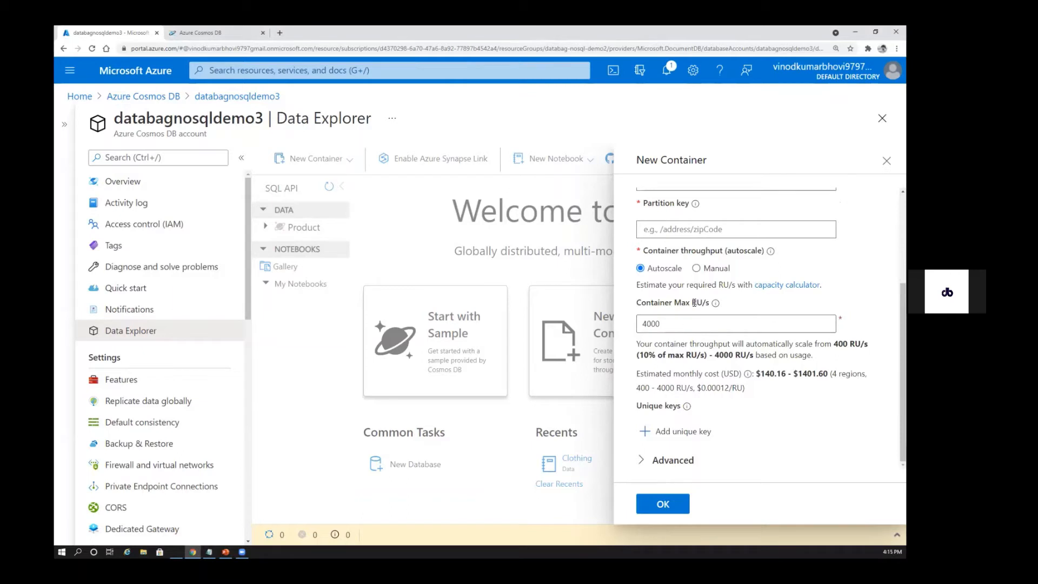
left_click_drag(692, 301, 715, 304)
key("alt+Tab")
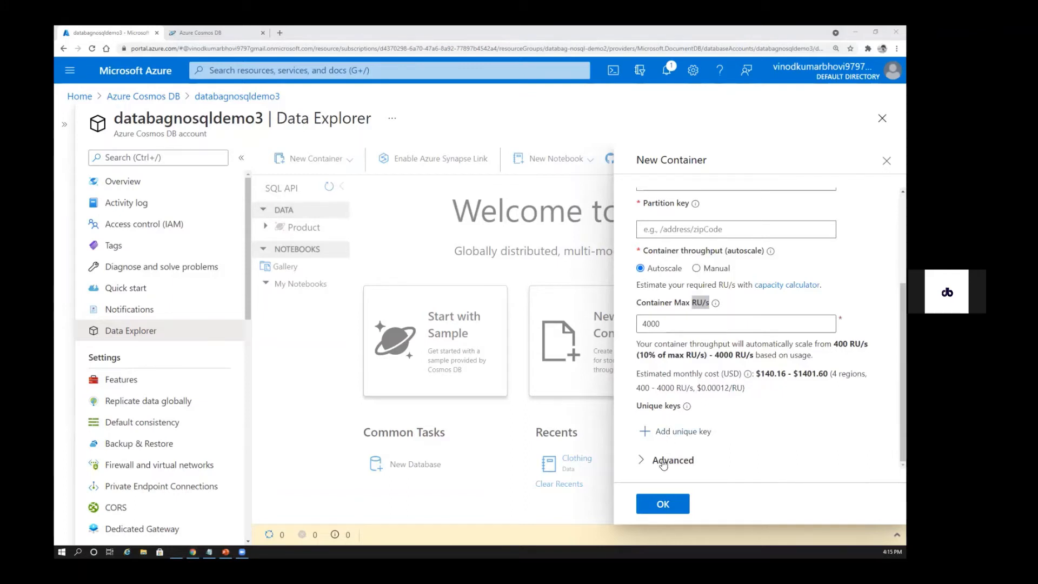
scroll(747, 330, "up", 3)
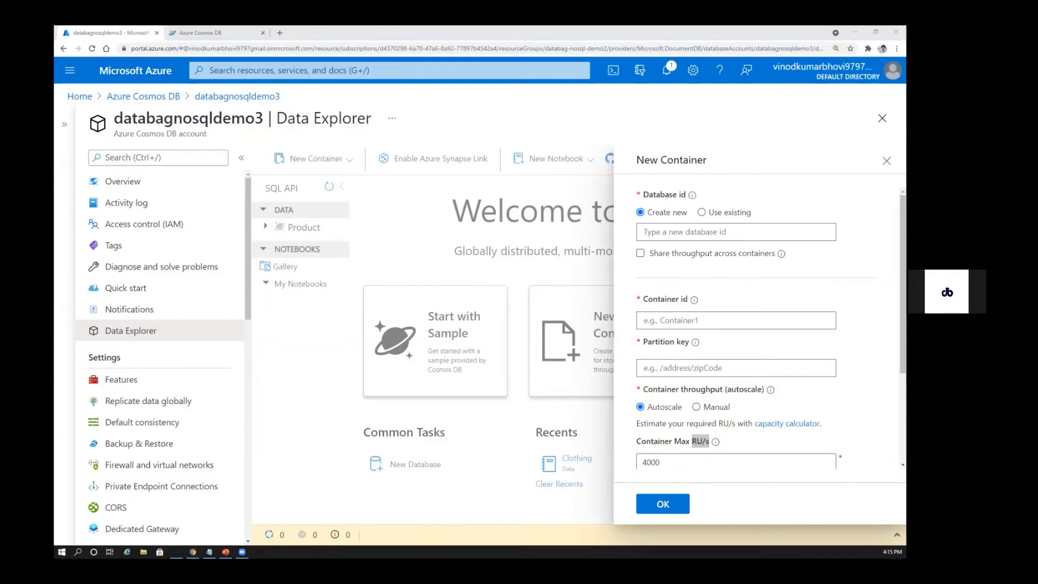
left_click(887, 161)
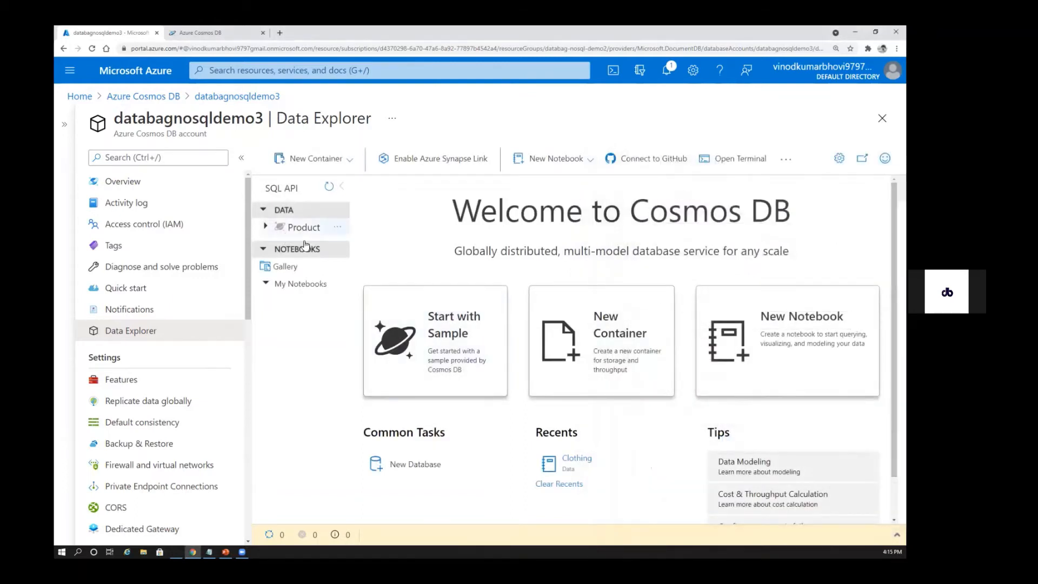
Expand the Product database and its Clothing container, and switch to the Measuring Performance(throughput) slide in PowerPoint
left_click(304, 228)
left_click(301, 247)
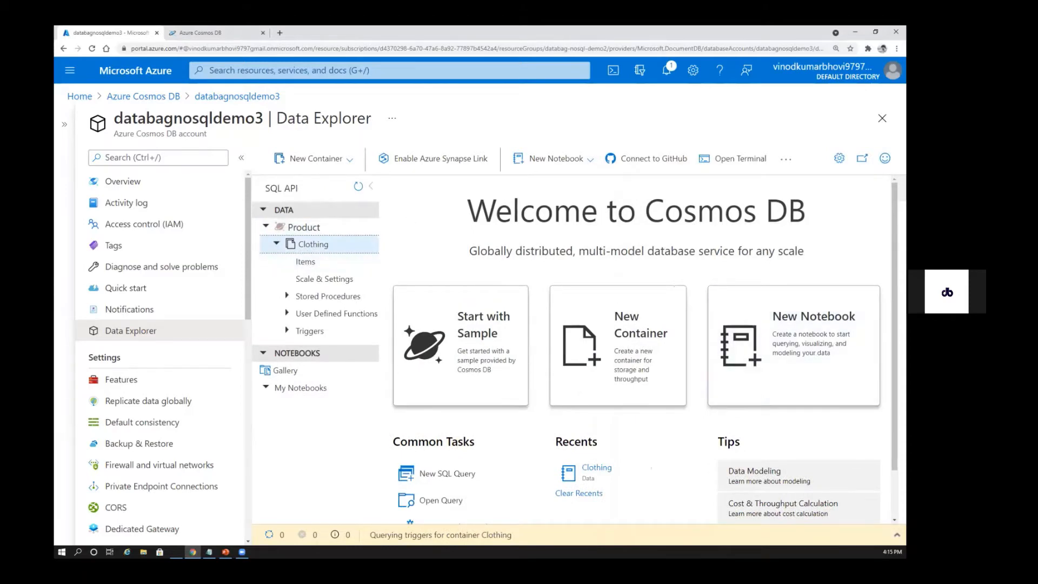
key("alt+Tab")
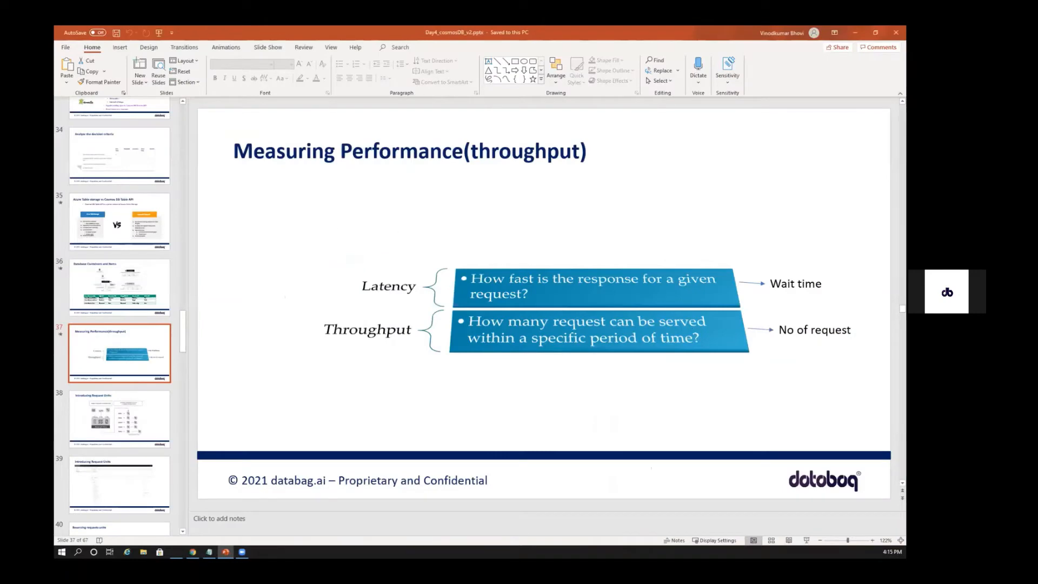
key("alt+Tab")
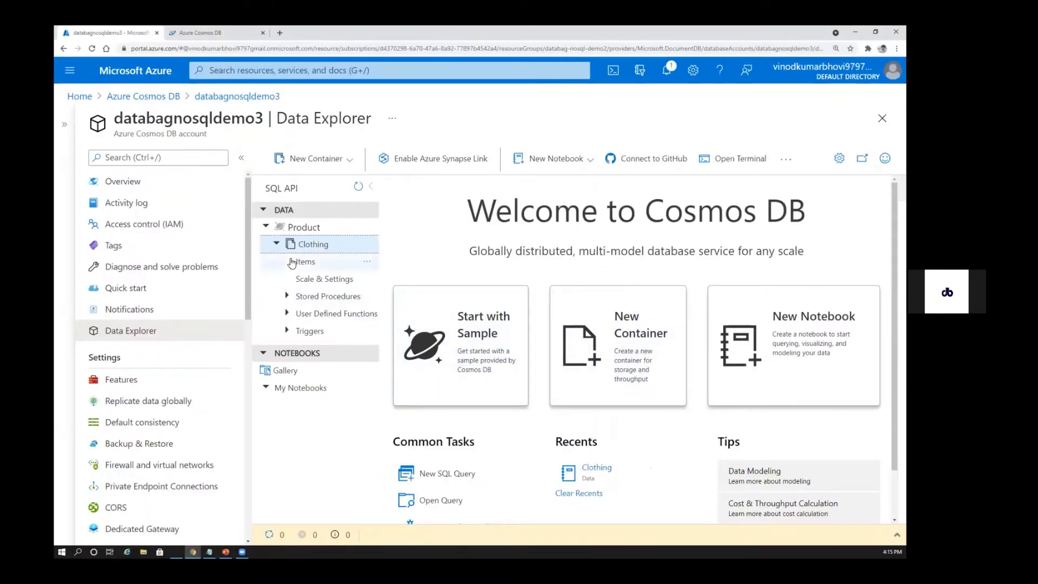
key("alt+Tab")
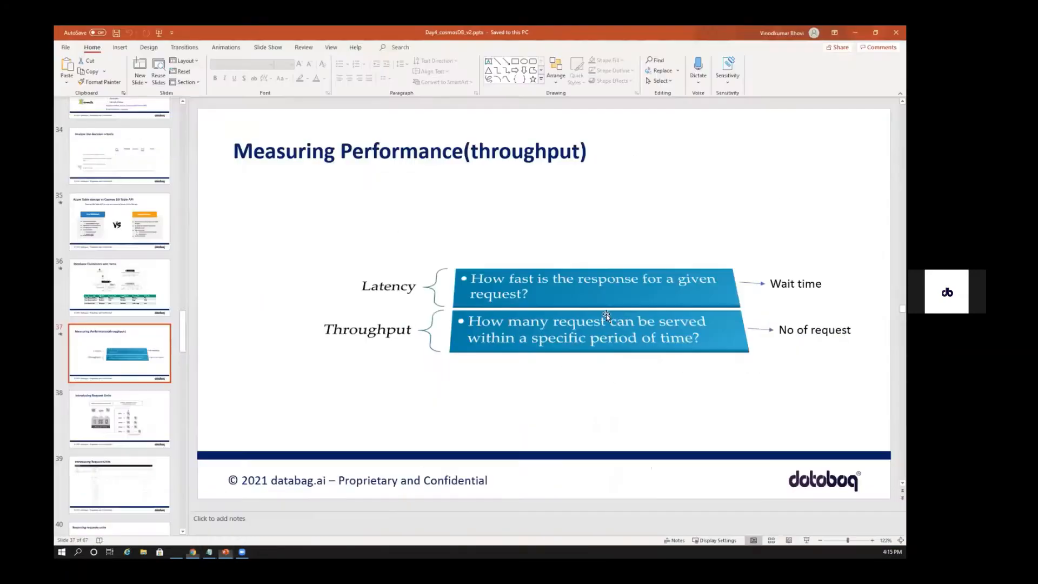
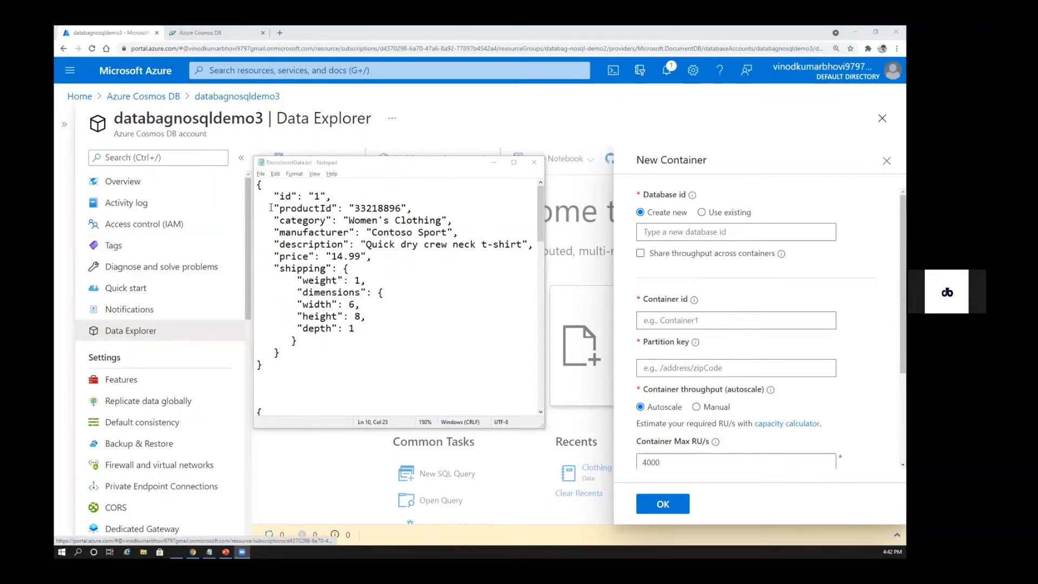
Examine the id, productId and category fields of the first document in DemoInsertData.txt as partition key candidates
double_click(284, 198)
double_click(302, 210)
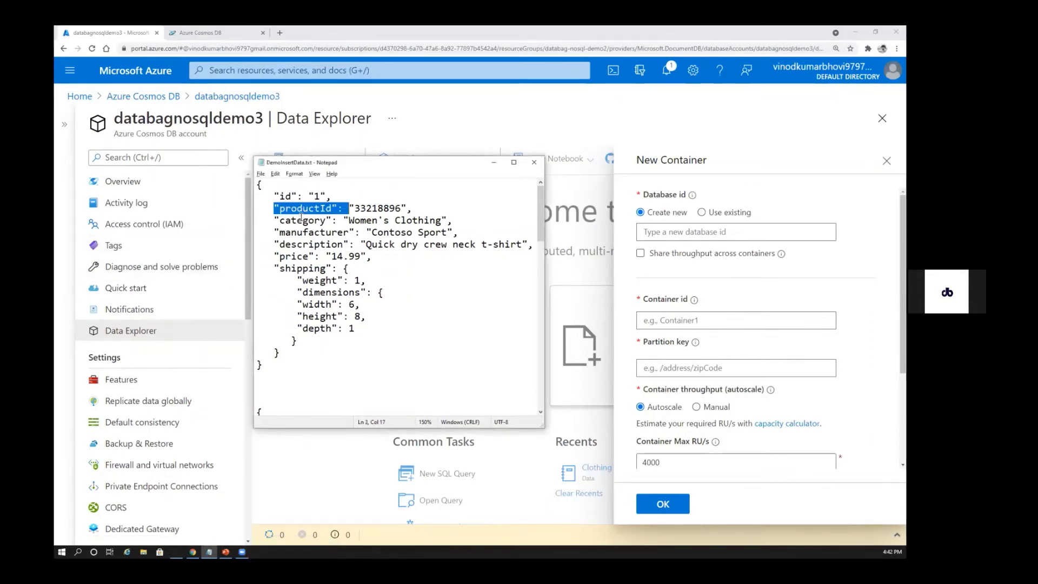
double_click(301, 220)
left_click(303, 232)
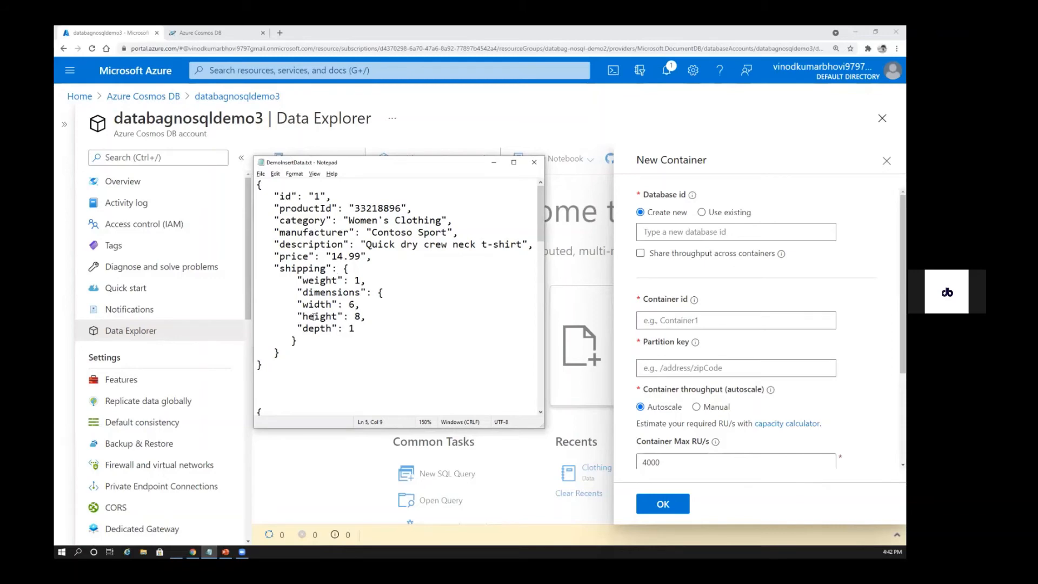
double_click(310, 209)
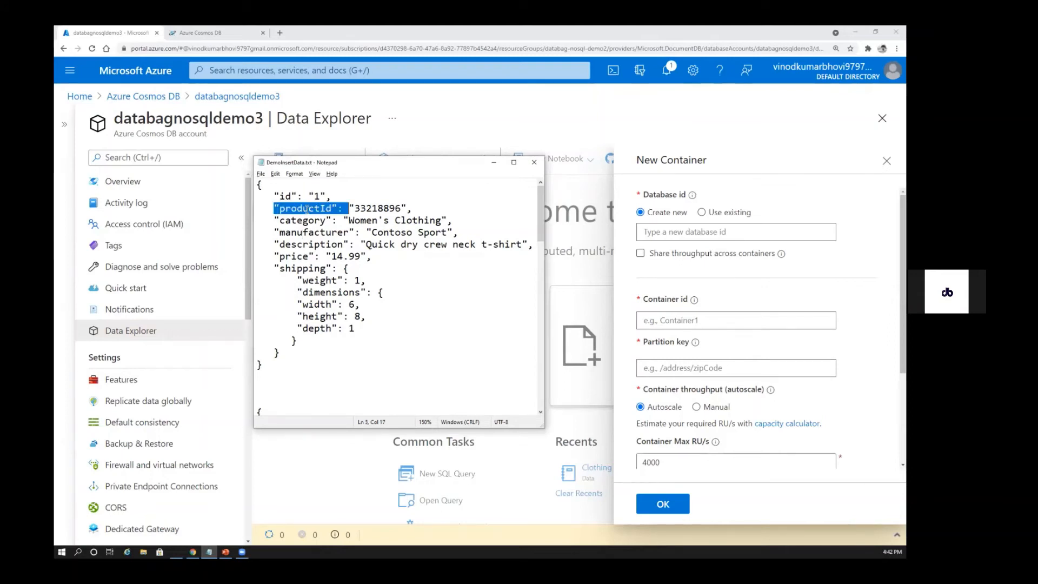
double_click(371, 208)
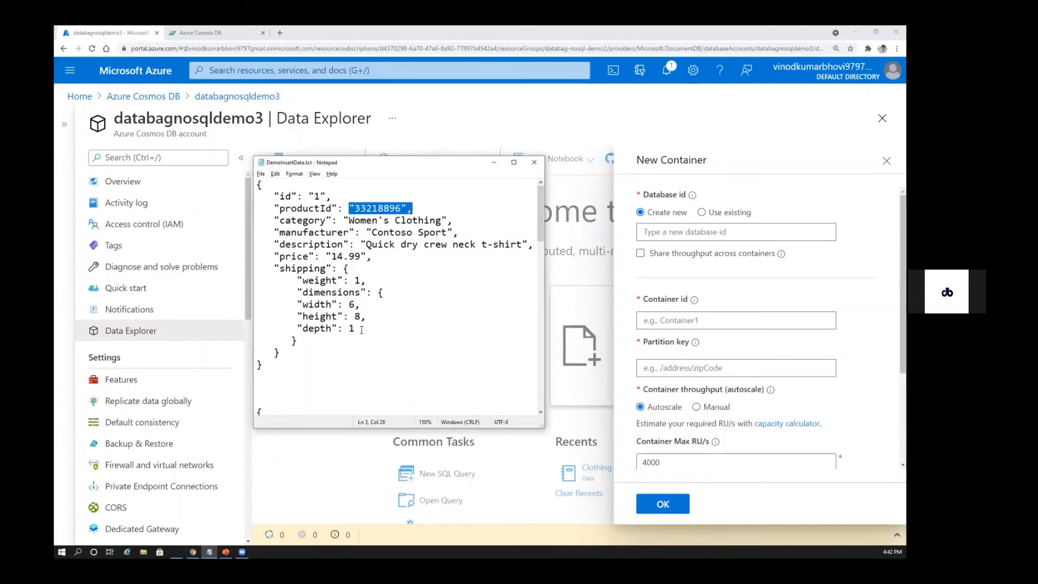
double_click(302, 219)
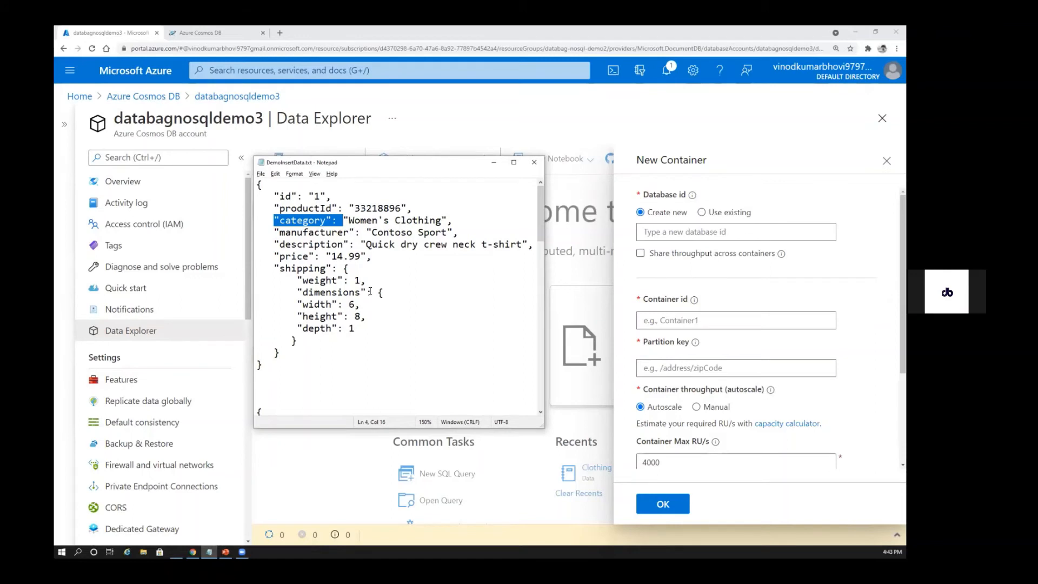
left_click_drag(349, 221, 442, 221)
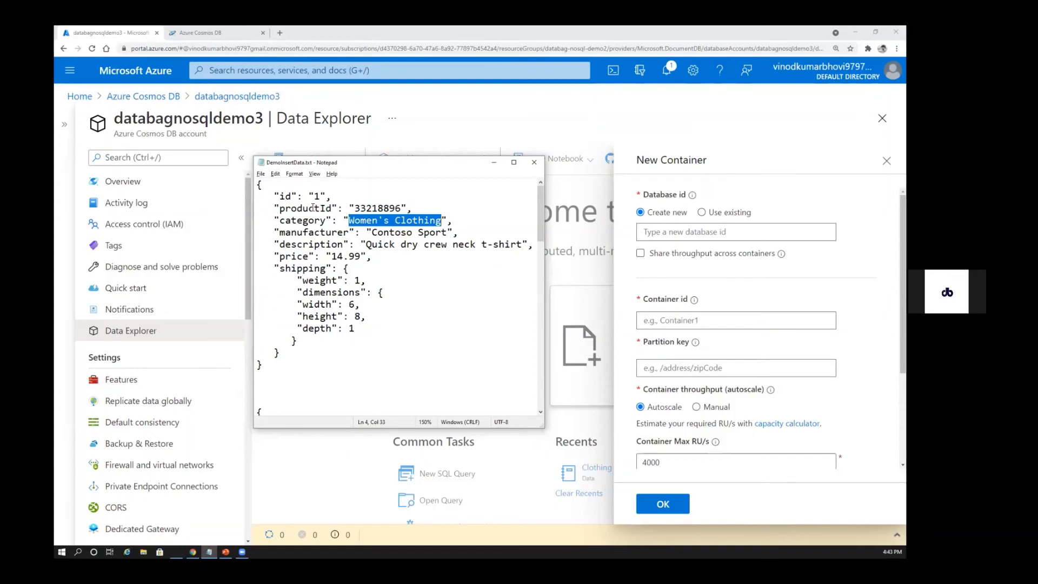
left_click(351, 269)
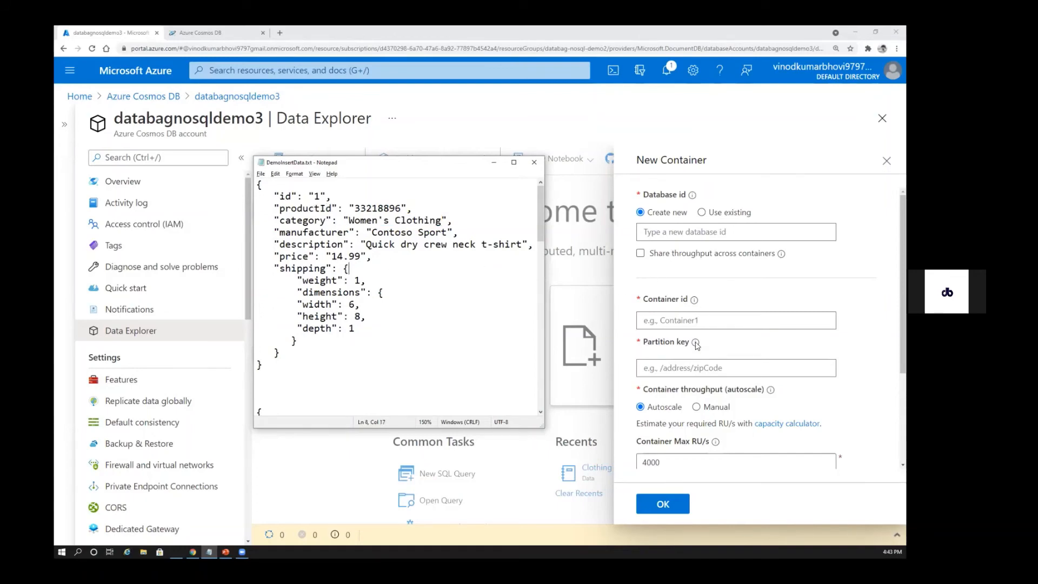
left_click_drag(279, 208, 331, 209)
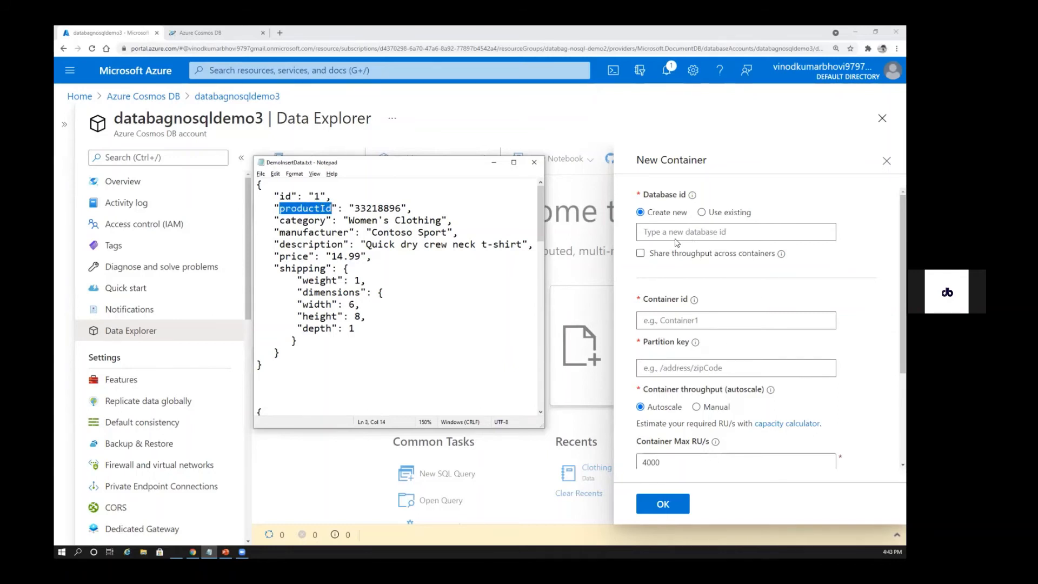
Close the New Container form without creating anything and switch to the standalone Cosmos DB explorer browser tab
key("alt+Tab")
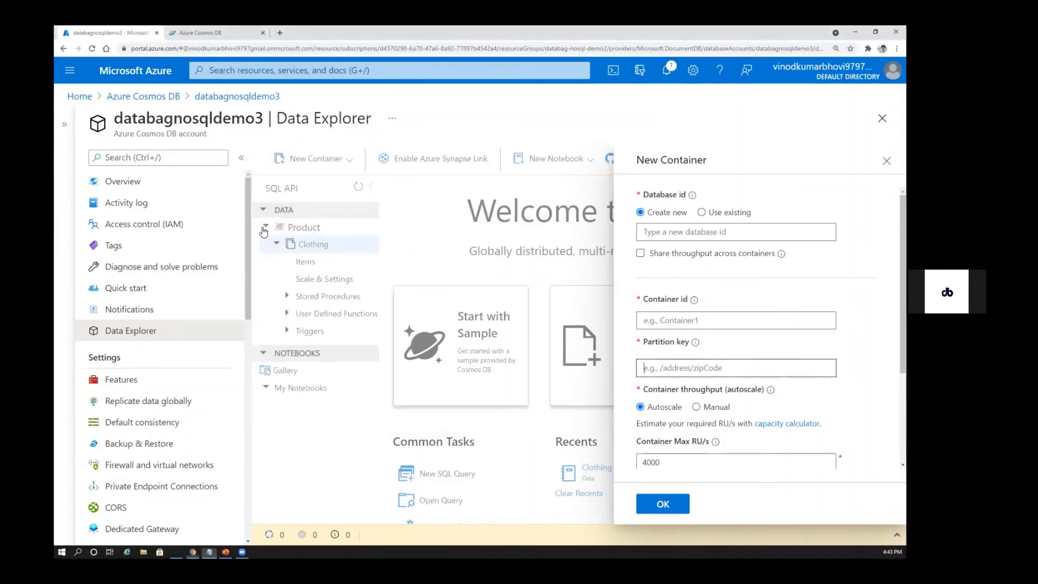
key("shift+Tab")
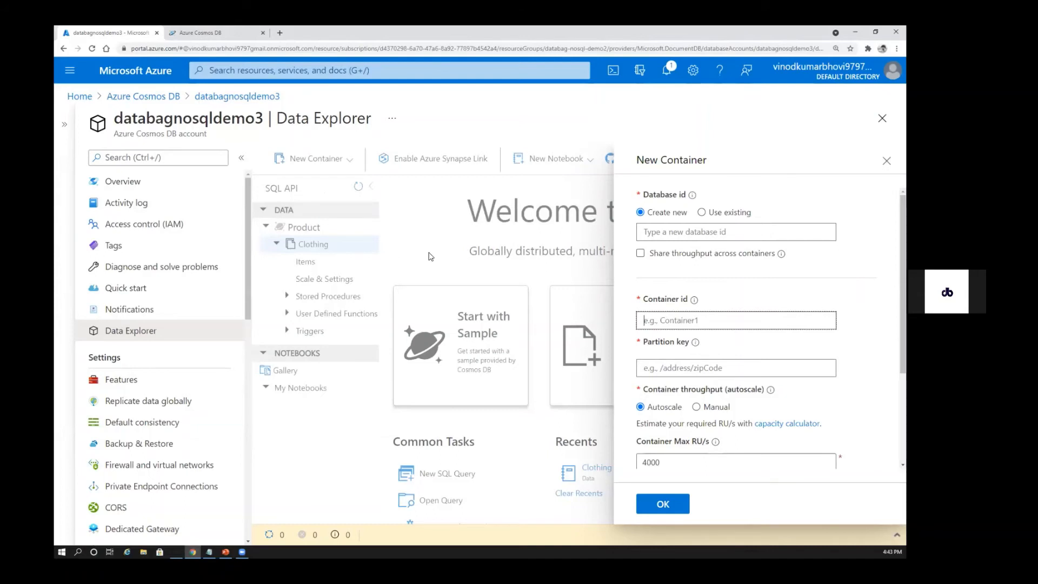
key("Escape")
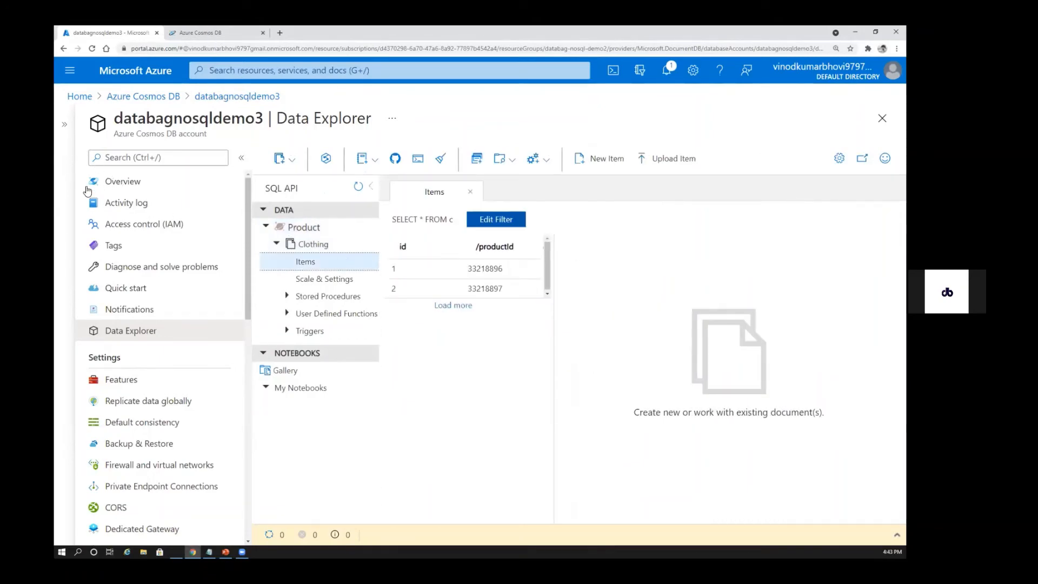
key("ctrl+Tab")
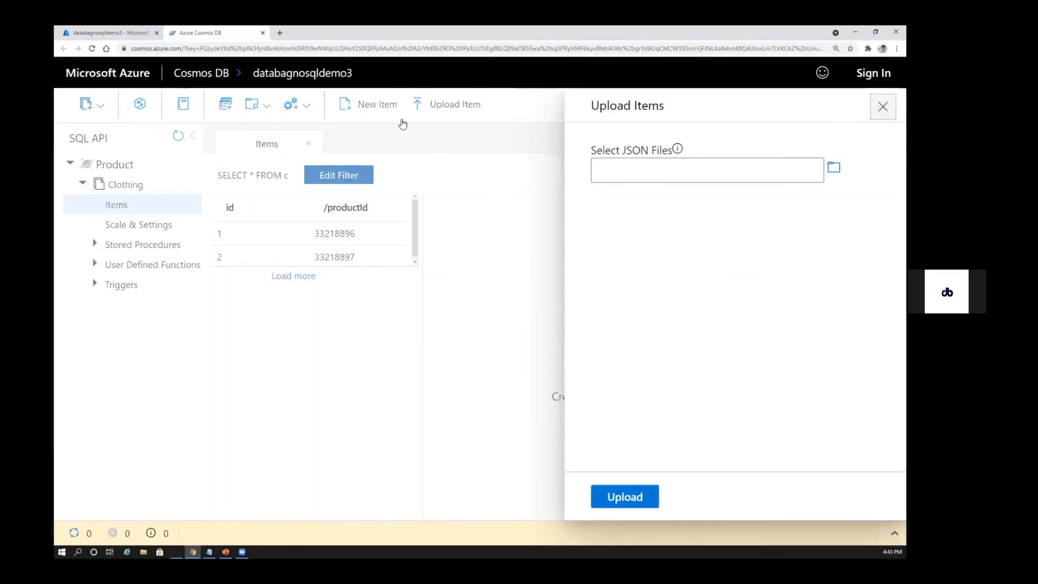
Start a new item in the Clothing container and examine its placeholder id line
left_click(368, 103)
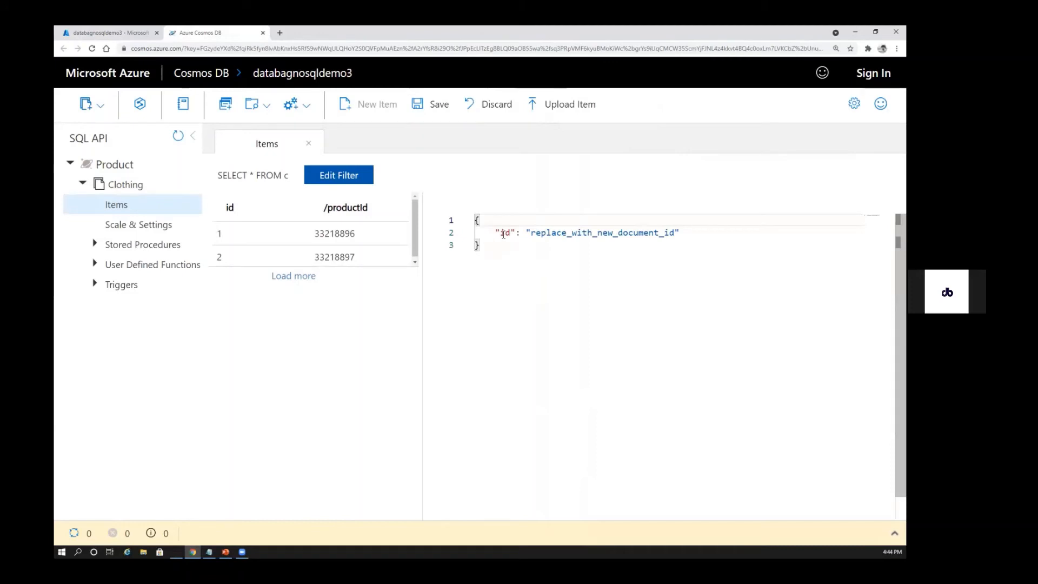
left_click_drag(501, 233, 675, 233)
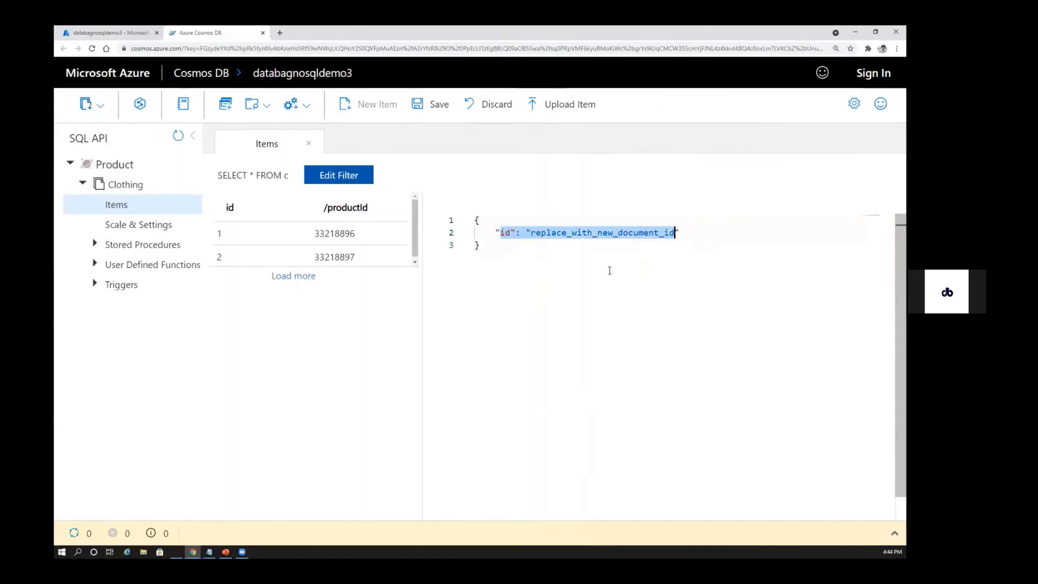
left_click(569, 240)
double_click(595, 236)
left_click(480, 245)
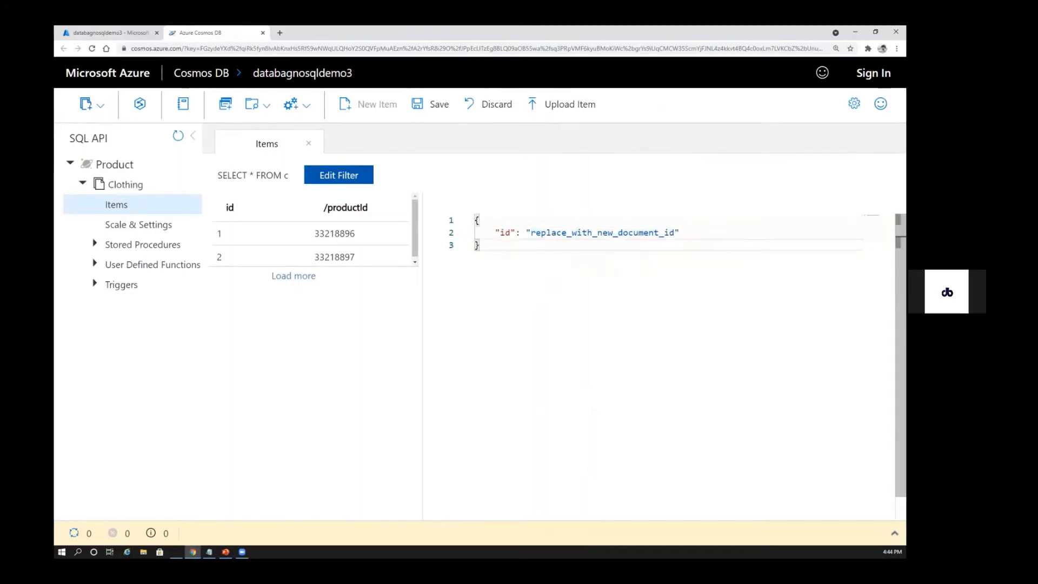
Replace the new item's template with the first JSON document copied from DemoInsertData.txt in Notepad
key("alt+Tab")
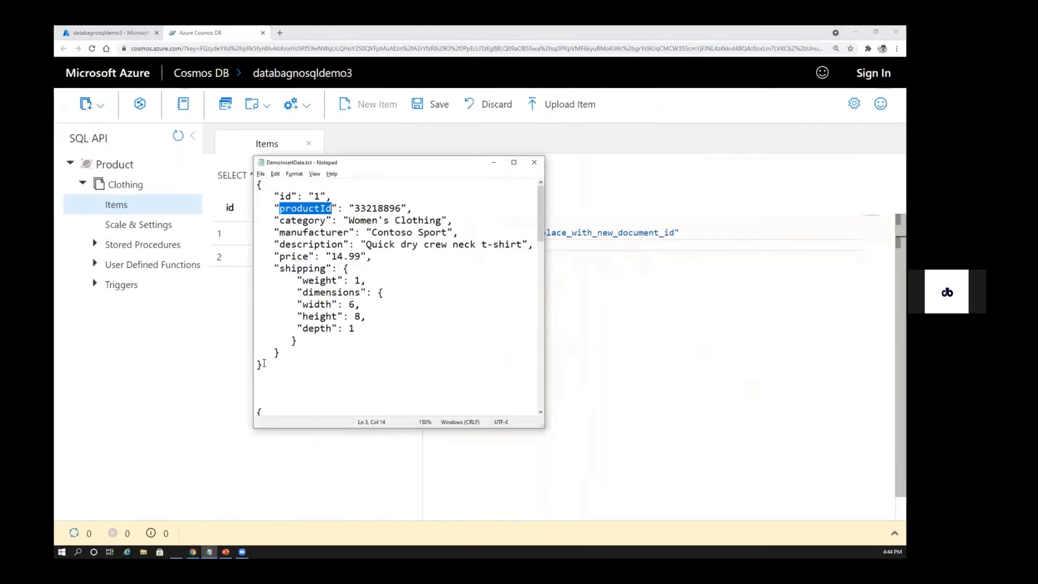
left_click_drag(263, 366, 258, 184)
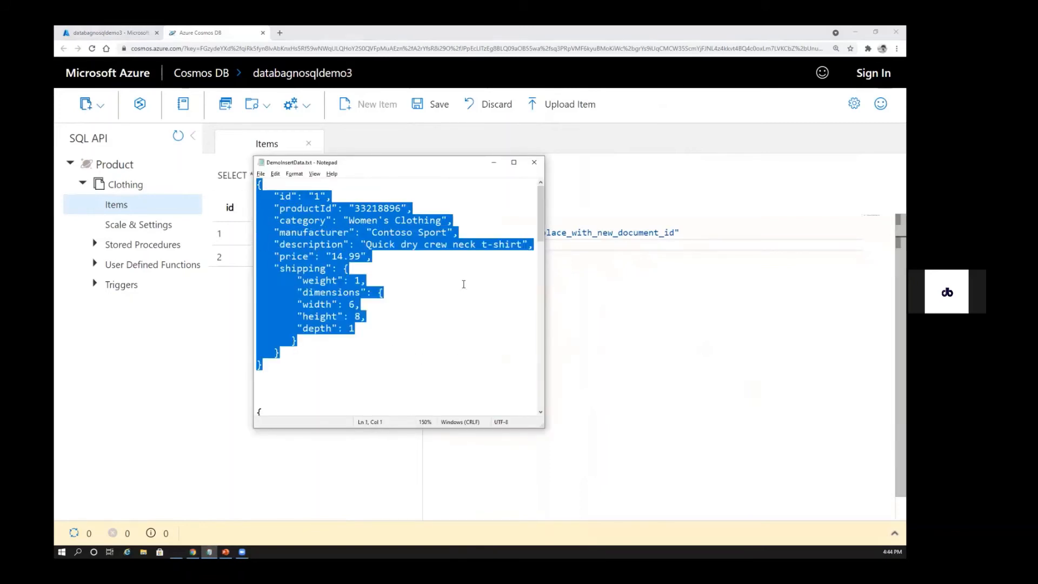
key("ctrl+c")
key("alt+Tab")
key("ctrl+a")
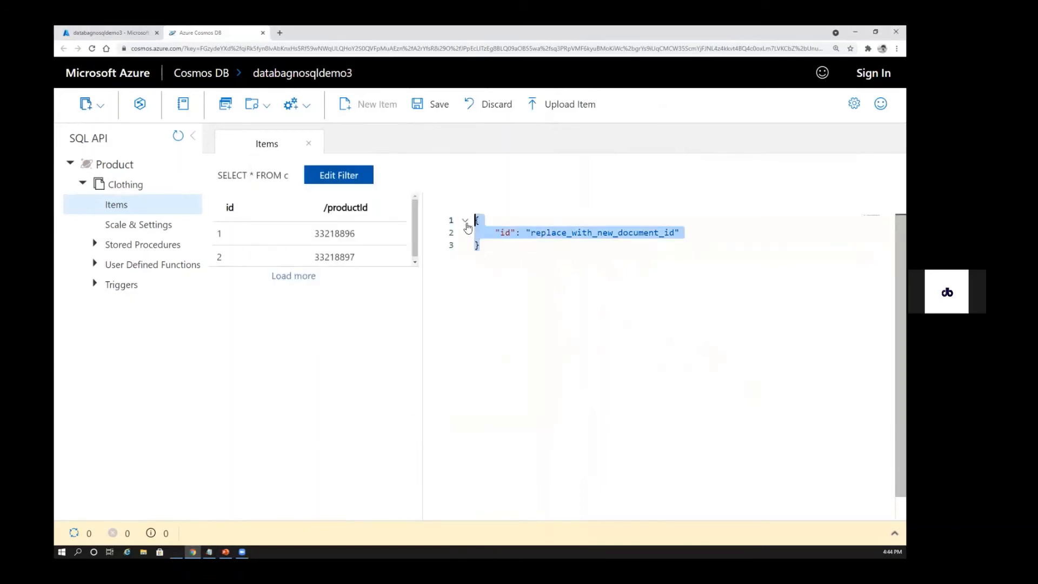
key("ctrl+v")
Set the new item's id to "2" and its productId to "33218898"
double_click(528, 232)
key("BackSpace")
type("2")
left_click(603, 246)
key("BackSpace")
type("8")
left_click(632, 323)
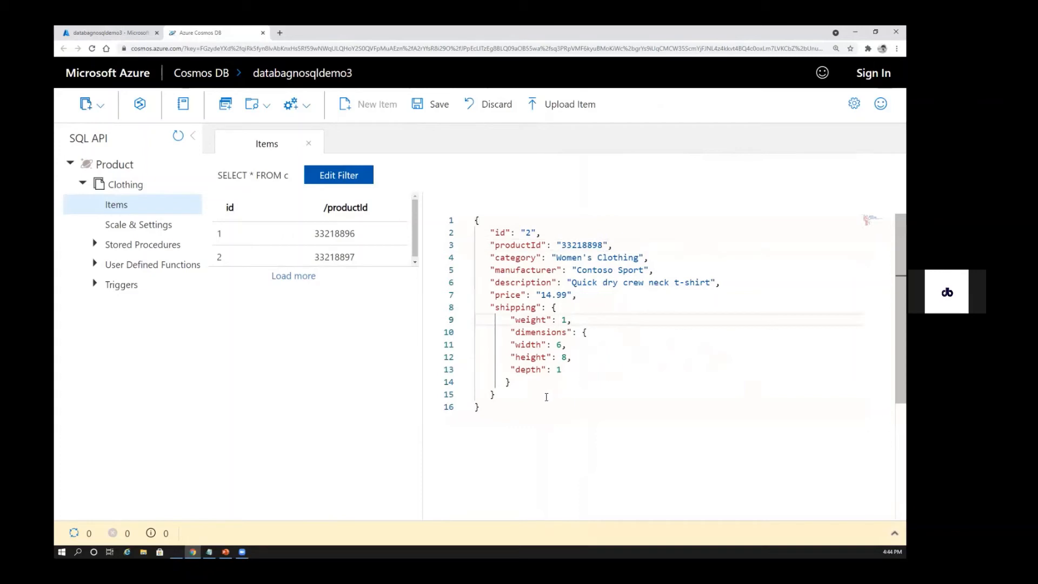
Set the new item's price to "18.99" and save the item to the Clothing container
left_click(551, 294)
key("BackSpace")
type("8")
left_click(534, 397)
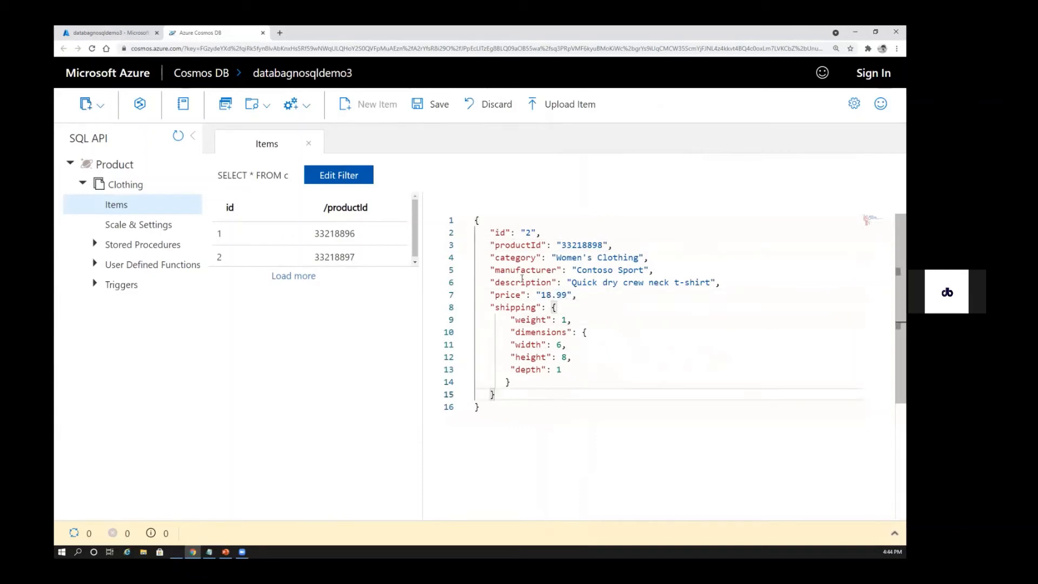
left_click(433, 103)
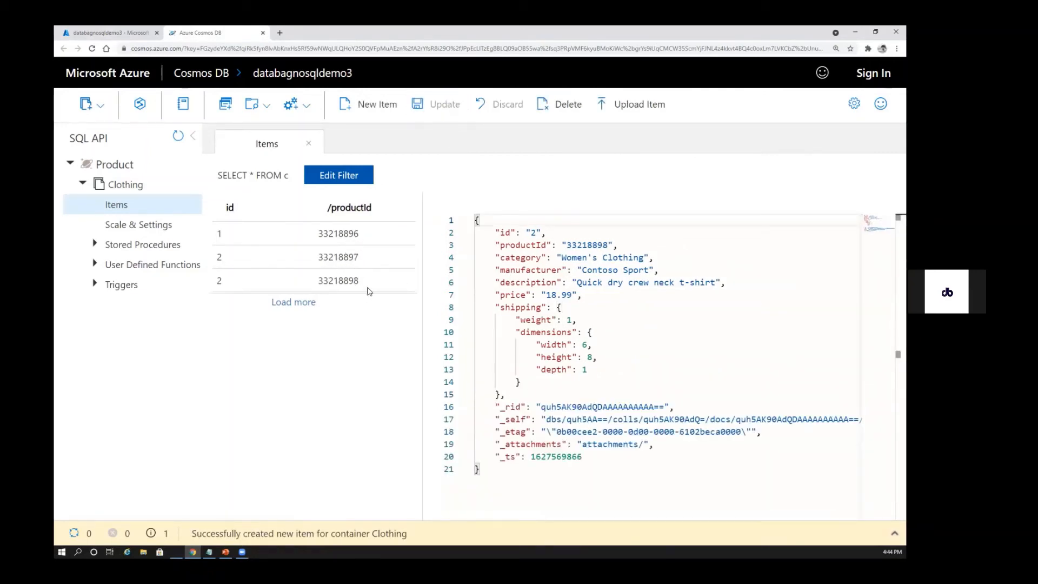
Open the saved item with productId 33218898 and examine its fields from id through shipping
double_click(351, 280)
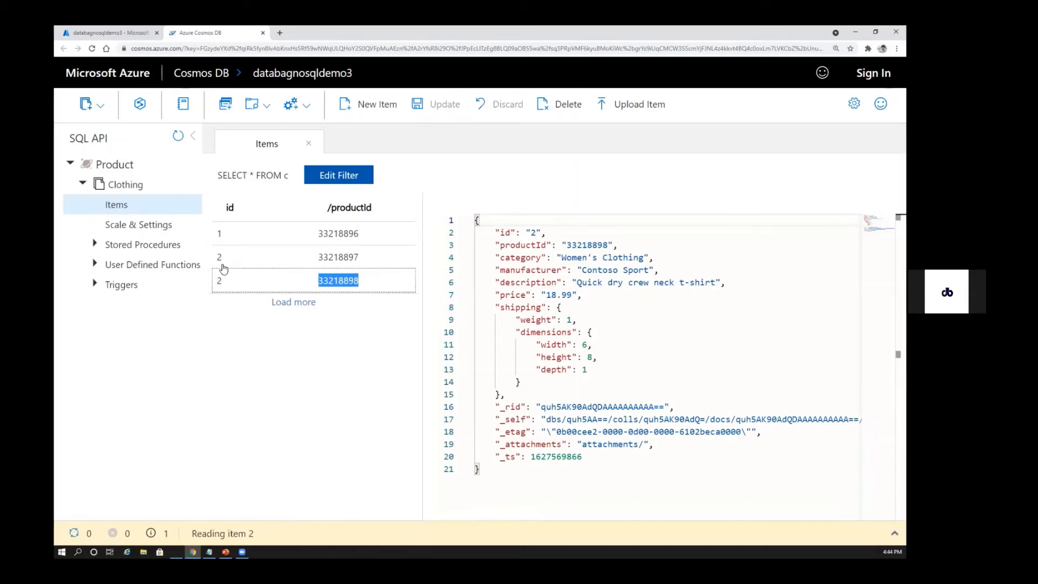
double_click(325, 280)
left_click(578, 295)
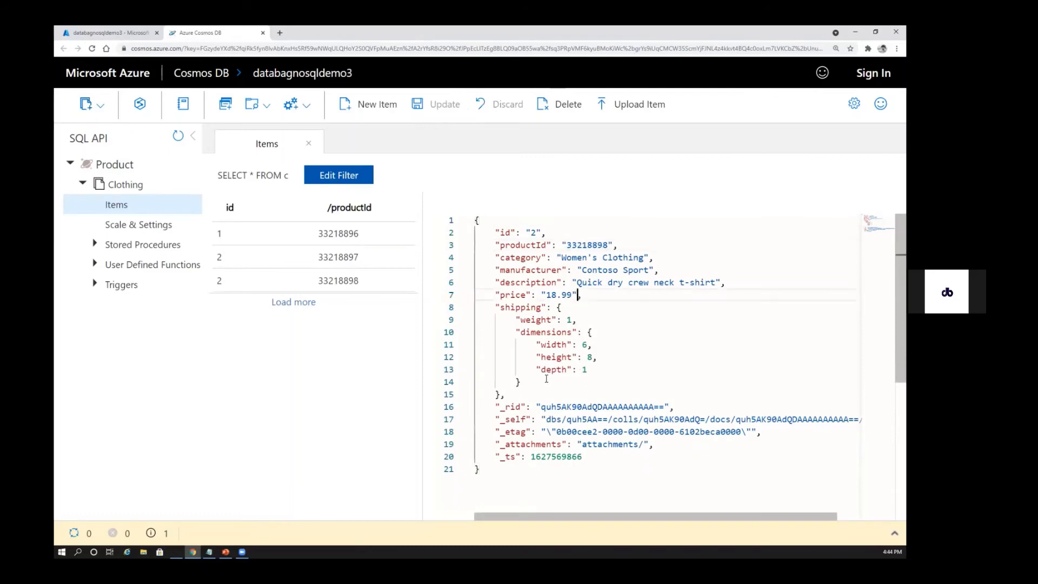
left_click_drag(509, 399, 475, 220)
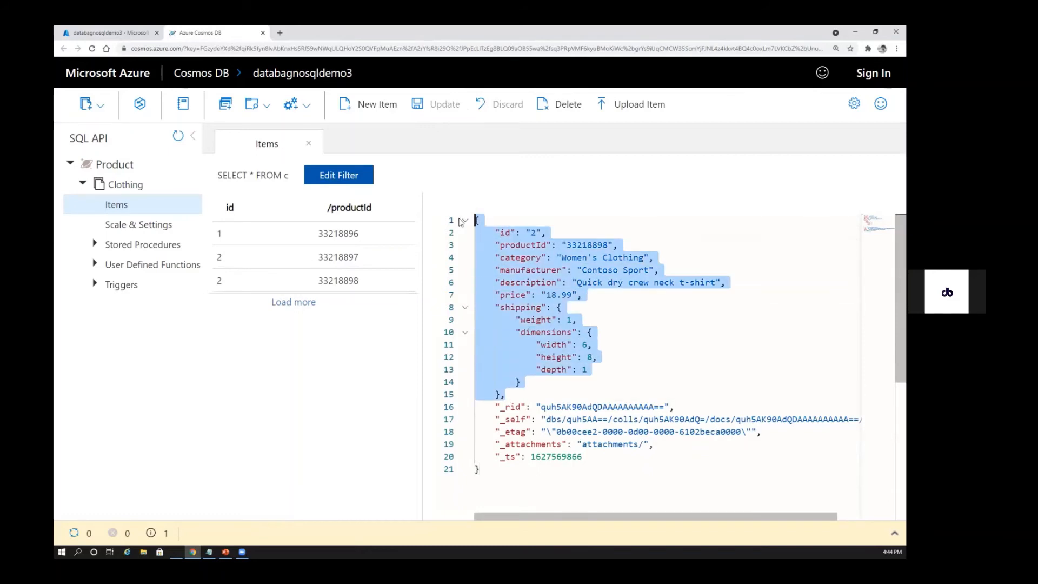
Examine the saved item's system properties _rid, _self, _etag, _attachments and _ts, including the timestamp value
left_click(517, 409)
left_click_drag(493, 407, 584, 456)
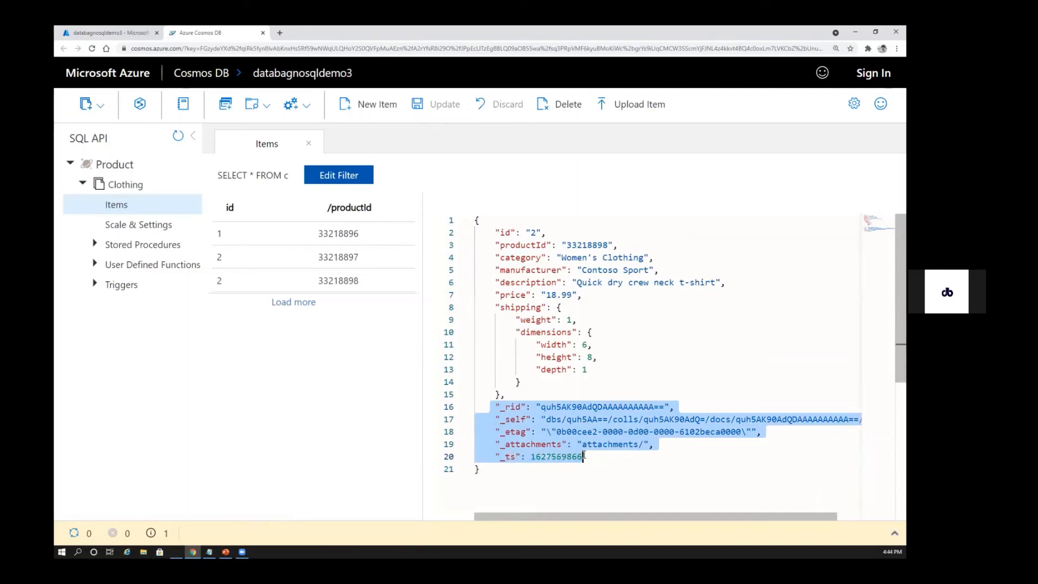
left_click(552, 432)
left_click_drag(544, 406, 666, 406)
left_click(642, 419)
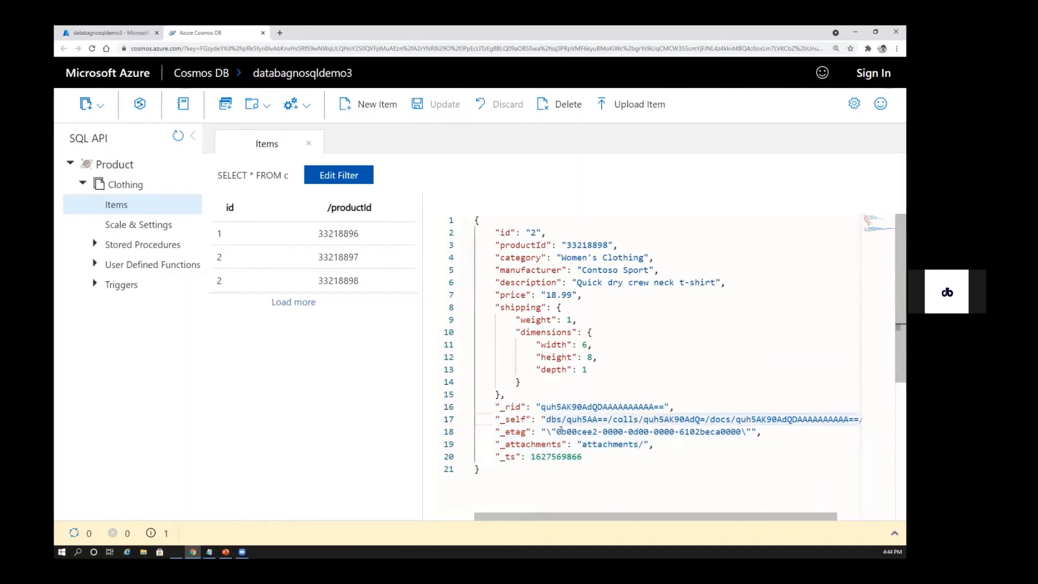
left_click_drag(495, 456, 583, 456)
left_click(585, 455)
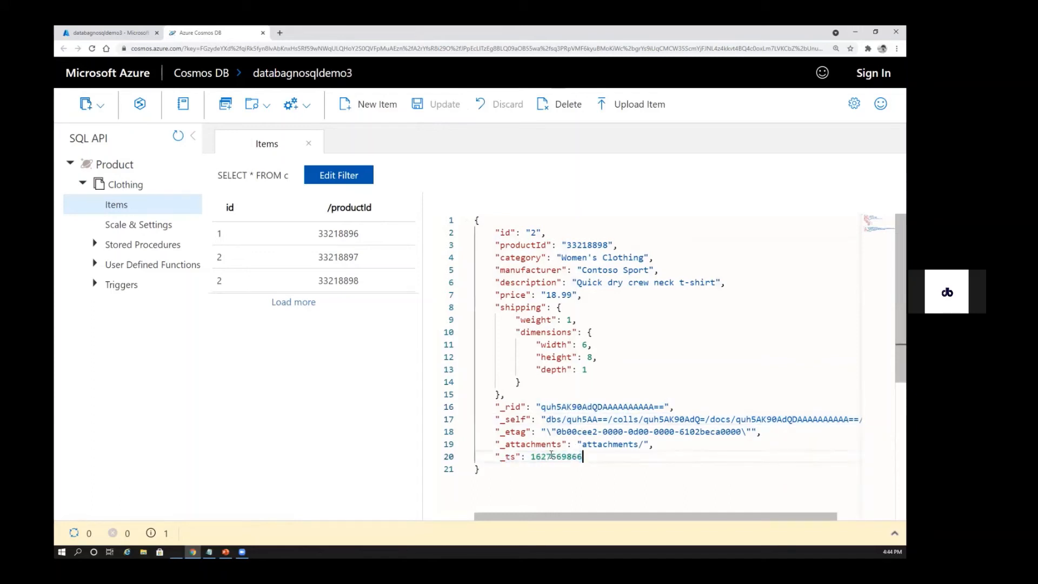
double_click(551, 456)
left_click(553, 457)
left_click_drag(533, 456, 582, 458)
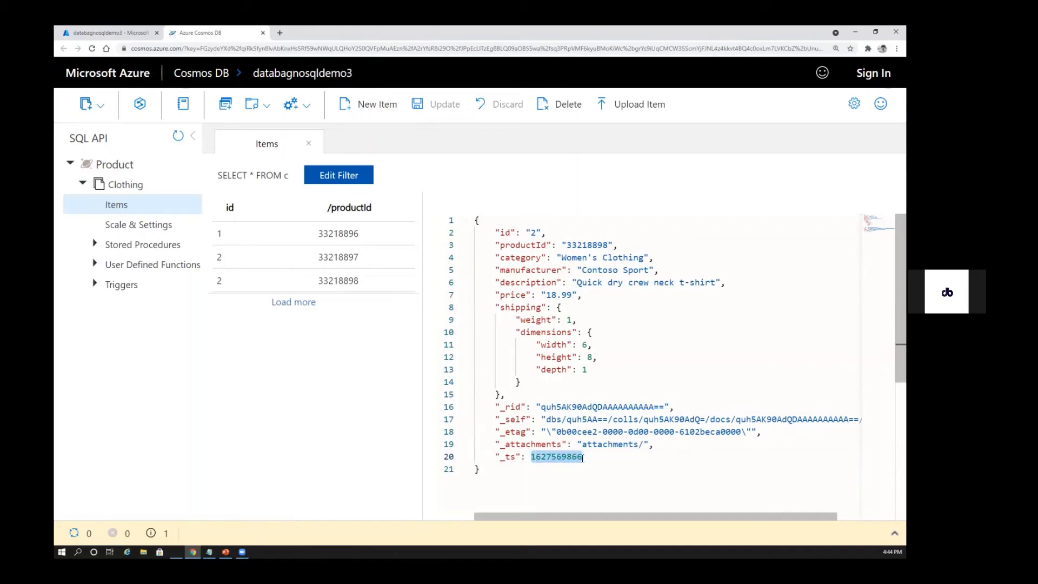
left_click(599, 396)
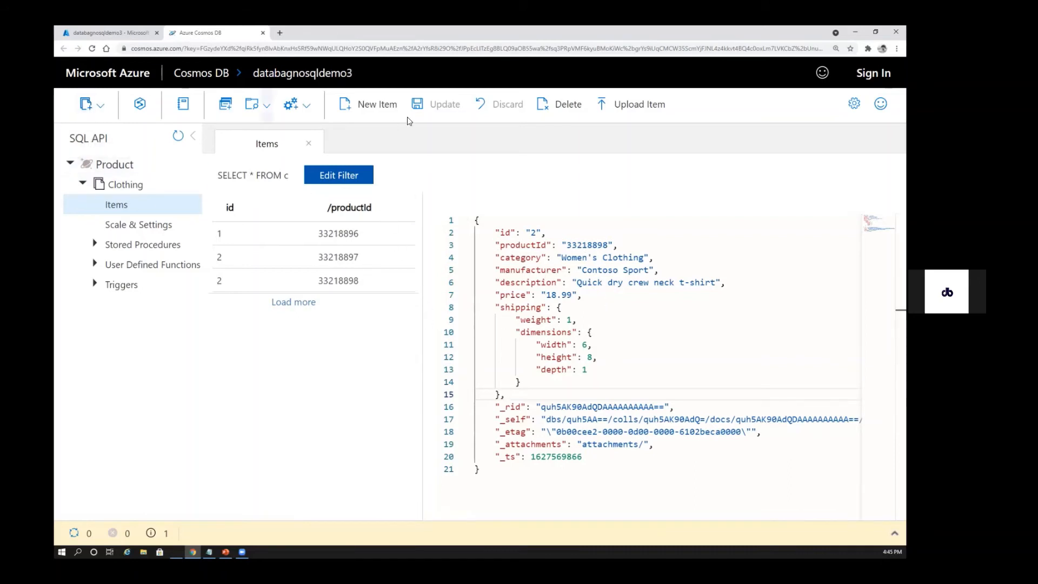
left_click(101, 108)
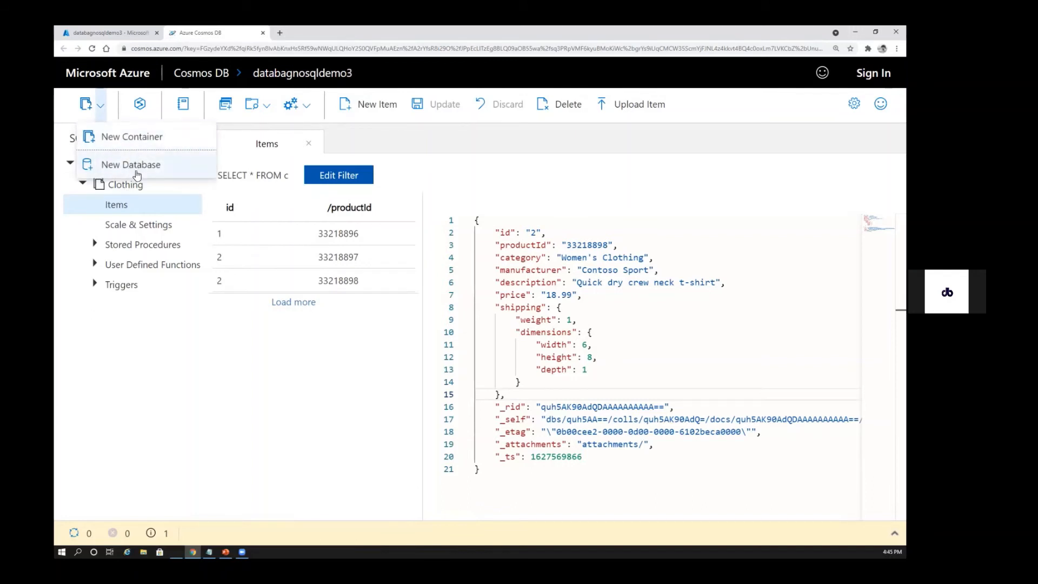
left_click(180, 324)
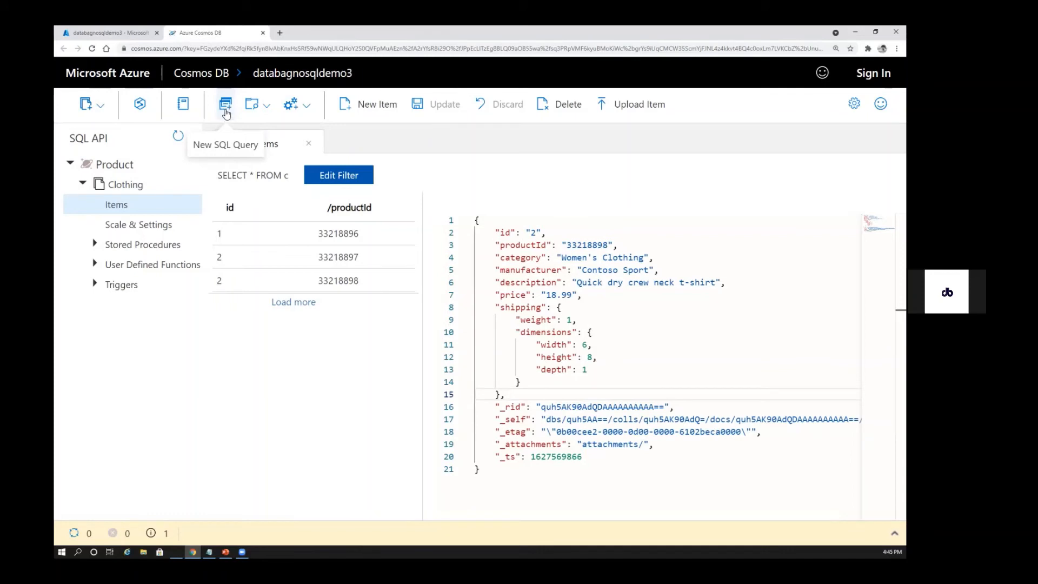
left_click(265, 107)
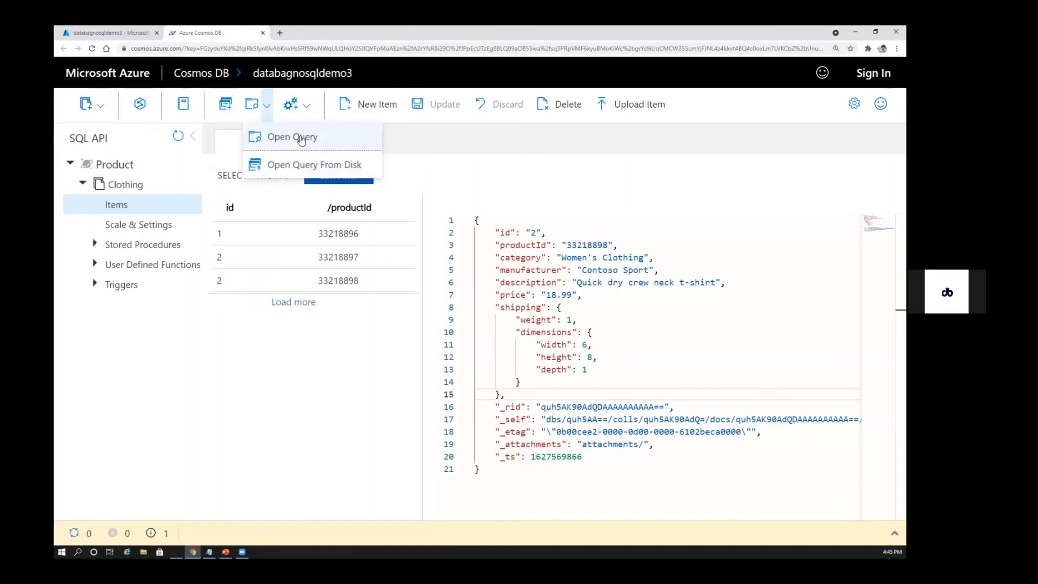
left_click(306, 108)
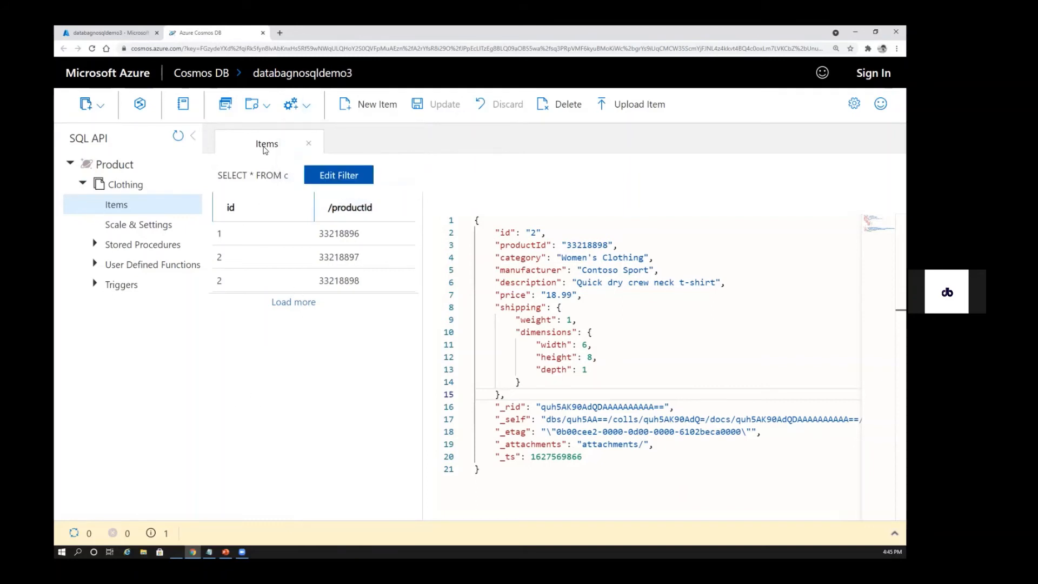
Create a new SQL query on the Clothing container and execute SELECT * FROM c
left_click(225, 107)
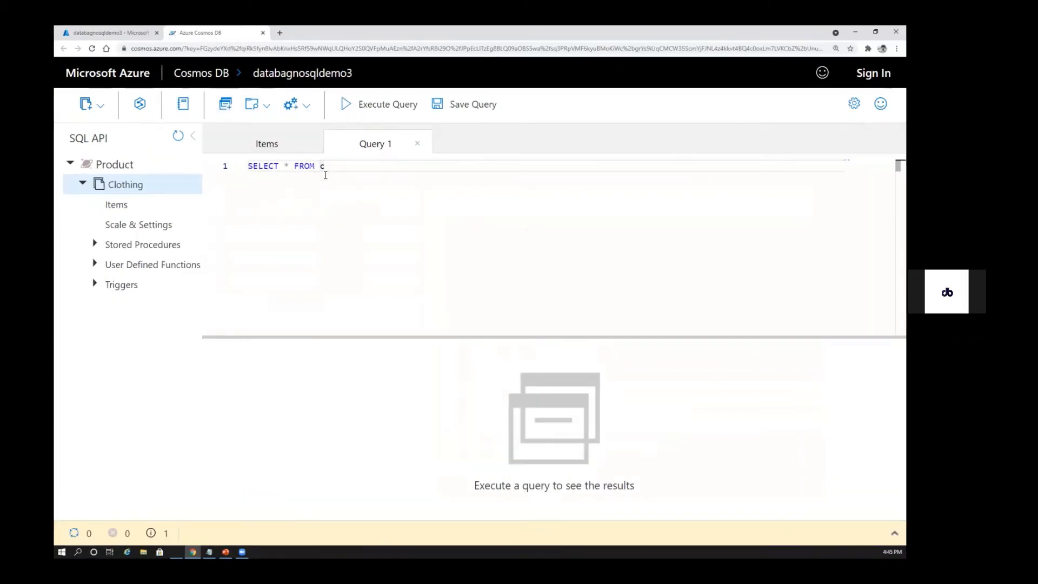
left_click(346, 110)
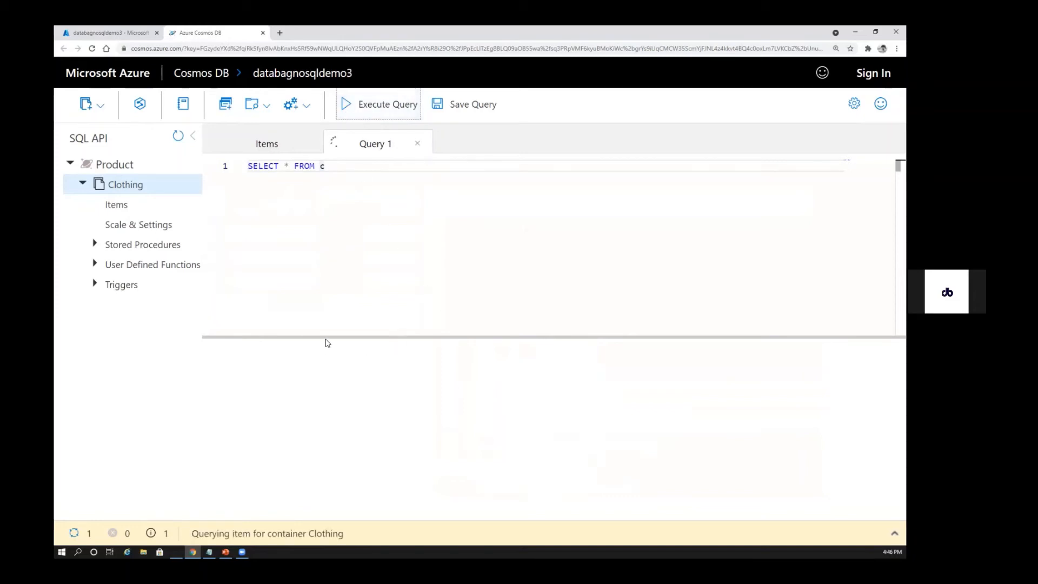
Enlarge the query results area and examine the items returned from the Clothing container, comparing their id and productId values
left_click_drag(332, 338, 340, 232)
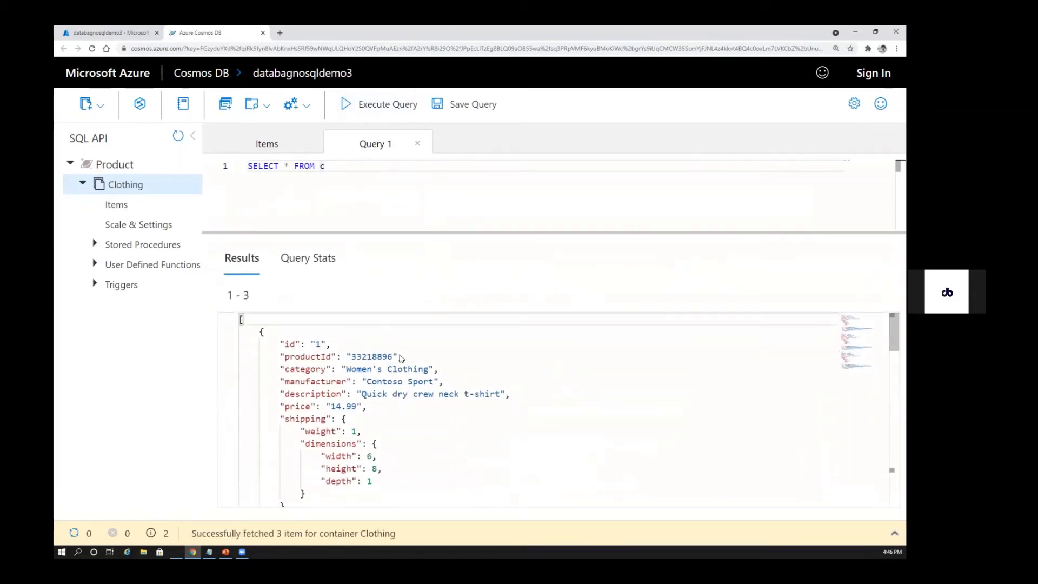
left_click_drag(227, 296, 250, 297)
left_click(250, 297)
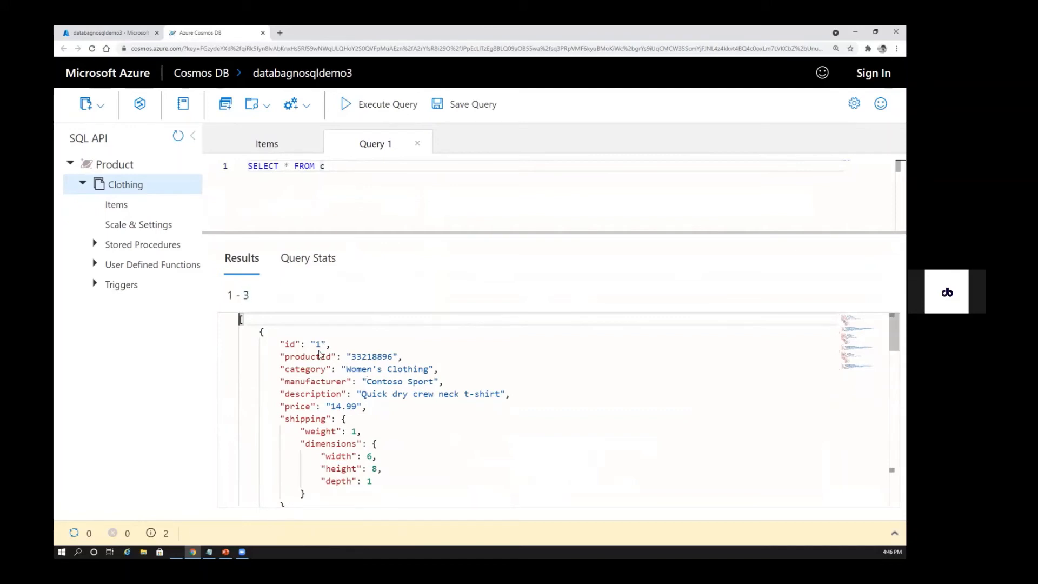
scroll(402, 391, "down", 10)
scroll(710, 413, "up", 5)
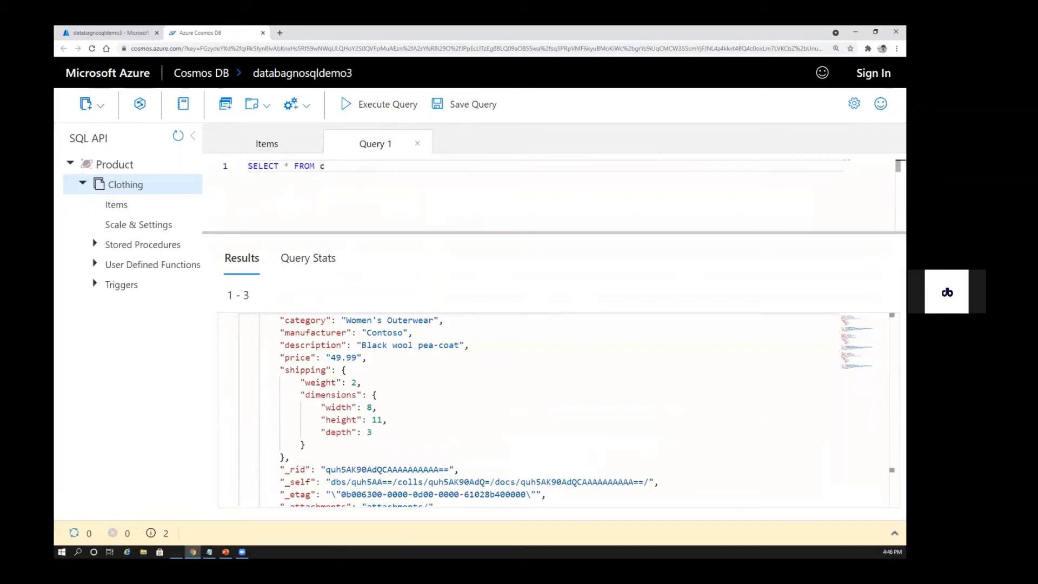
scroll(654, 381, "down", 5)
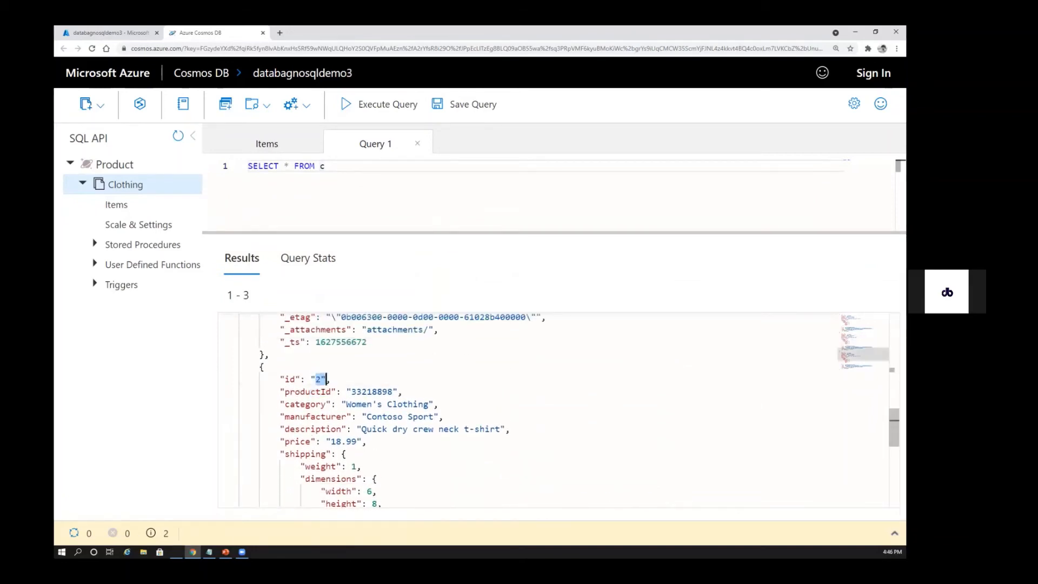
scroll(654, 381, "down", 15)
scroll(654, 381, "up", 10)
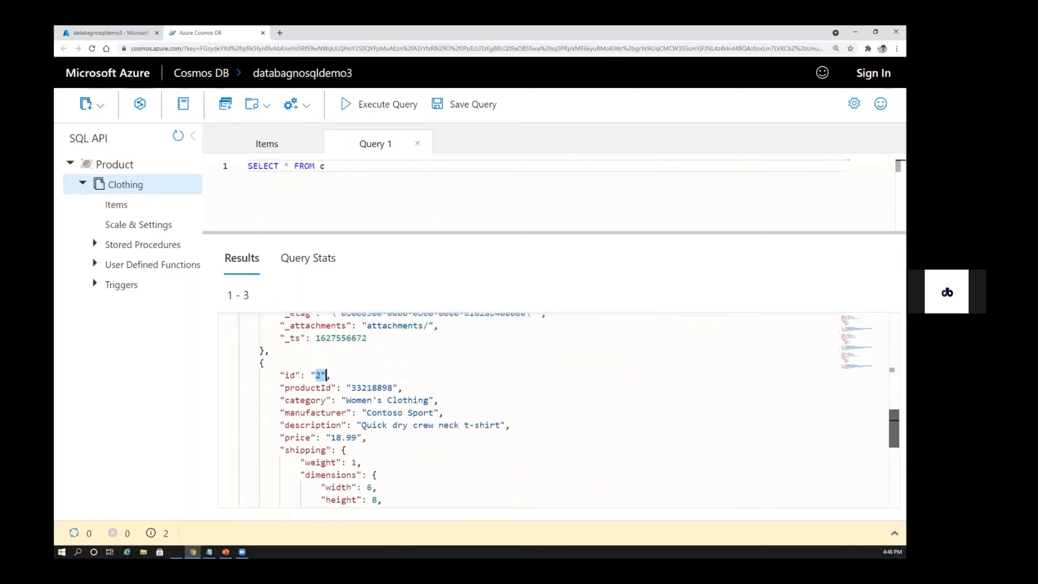
scroll(365, 358, "up", 3)
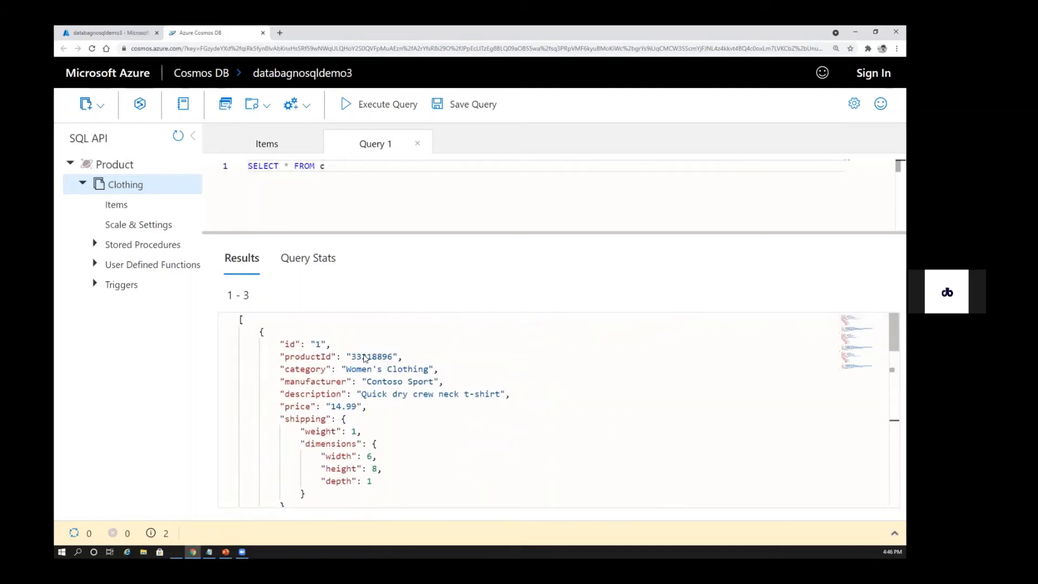
scroll(406, 386, "down", 20)
scroll(406, 387, "up", 20)
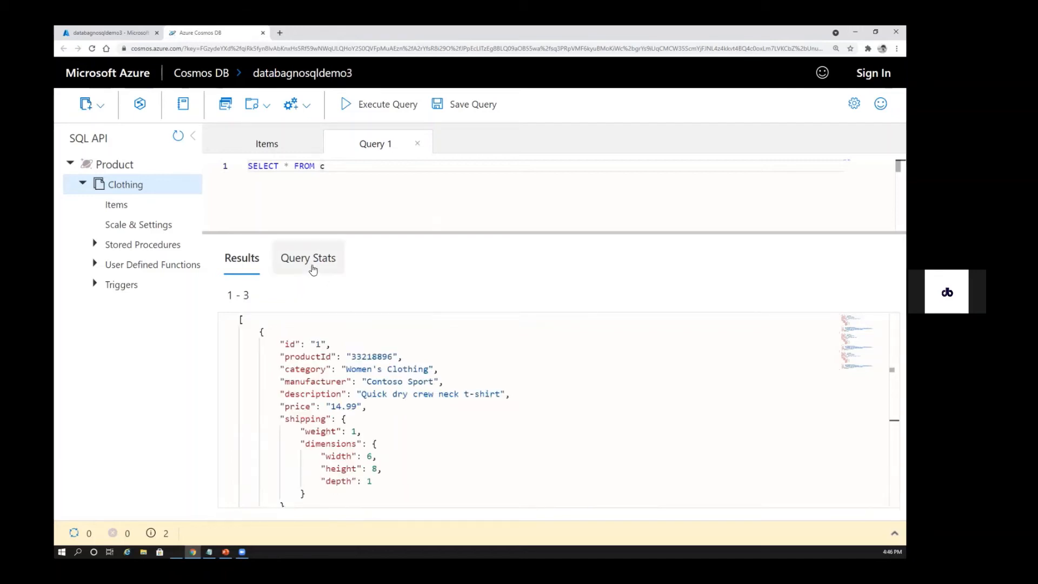
View the query statistics for SELECT * FROM c and check the request charge
left_click(308, 258)
triple_click(644, 371)
triple_click(766, 370)
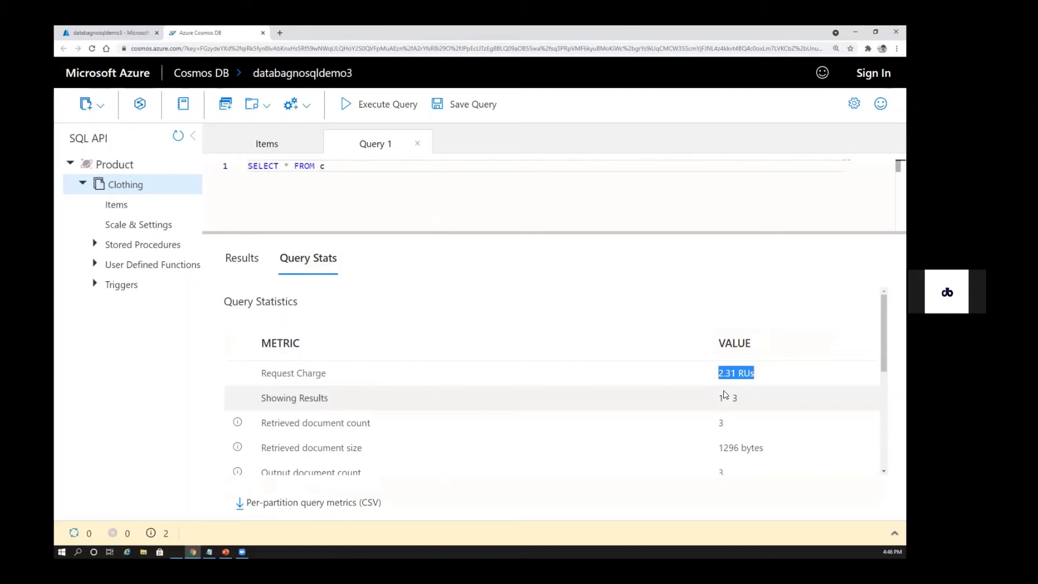
Execute SELECT * FROM c again, recheck its request charge, and return to the query results
left_click(378, 105)
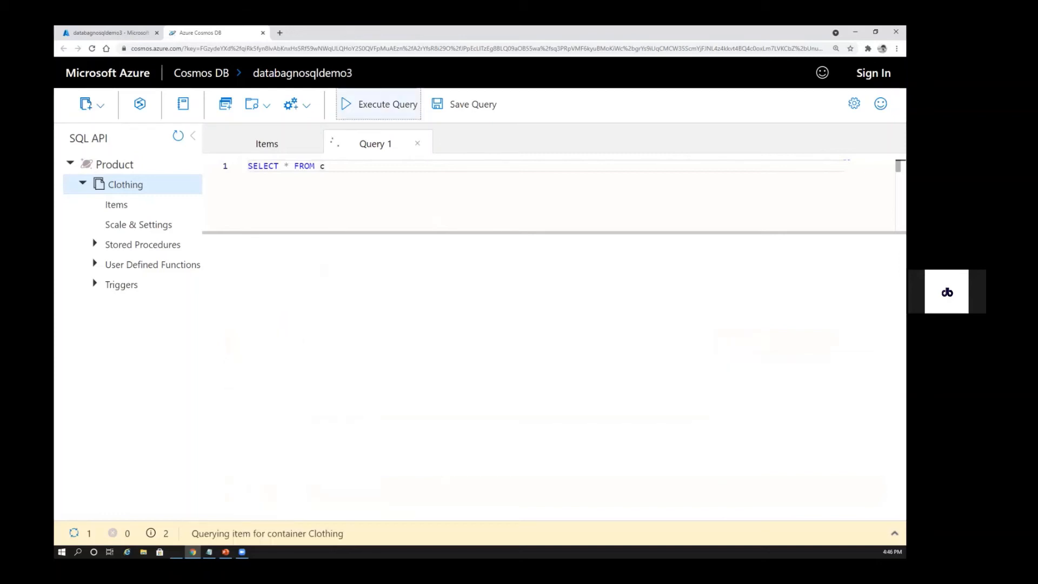
left_click(308, 258)
left_click_drag(719, 373, 753, 373)
left_click(227, 258)
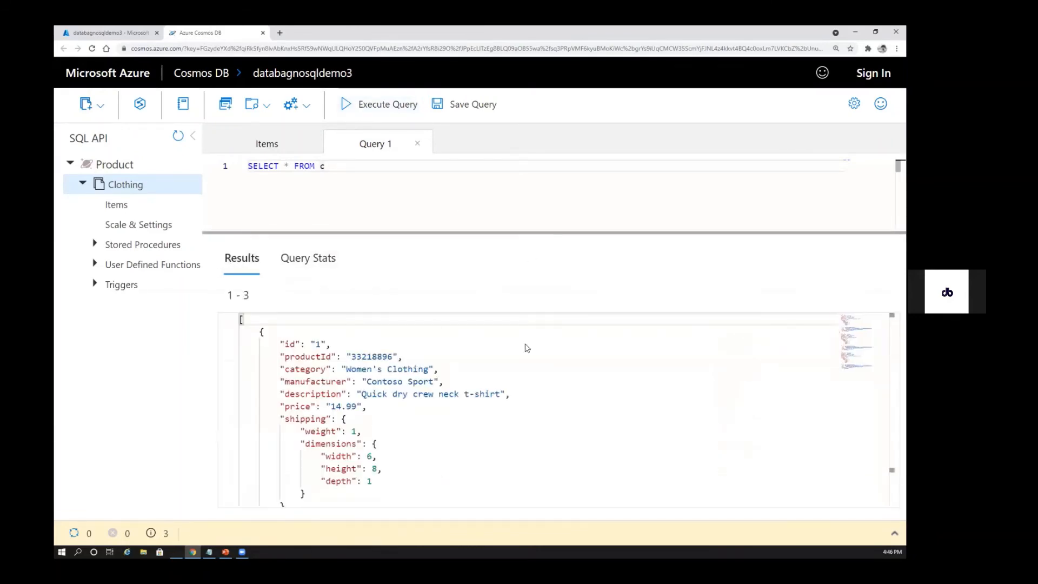
Replace the query with SELECT * FROM Products p WHERE p.id ="1" and execute it on the Clothing container
left_click_drag(316, 233, 316, 272)
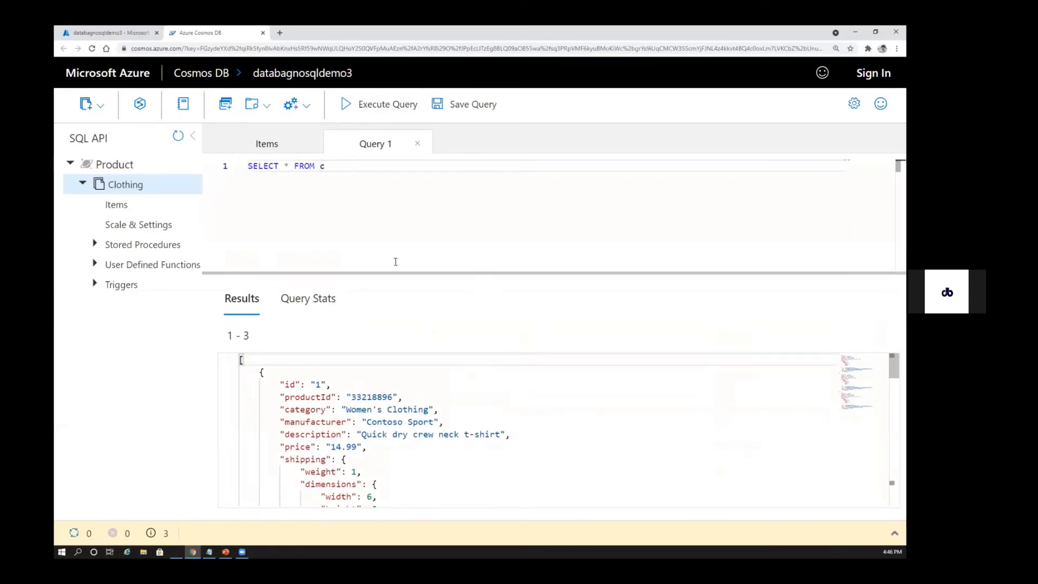
key("alt+Tab")
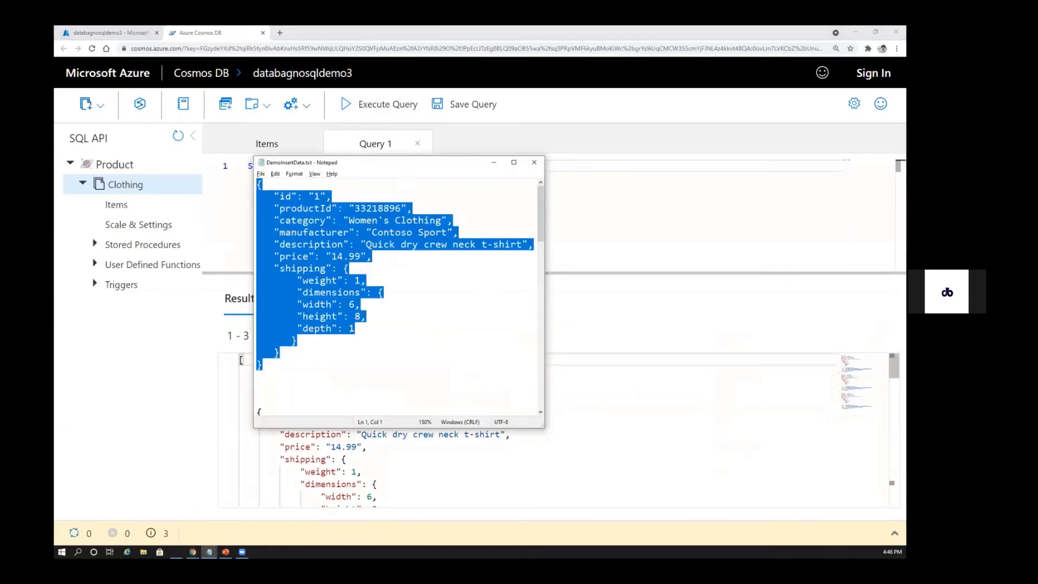
key("alt+Tab")
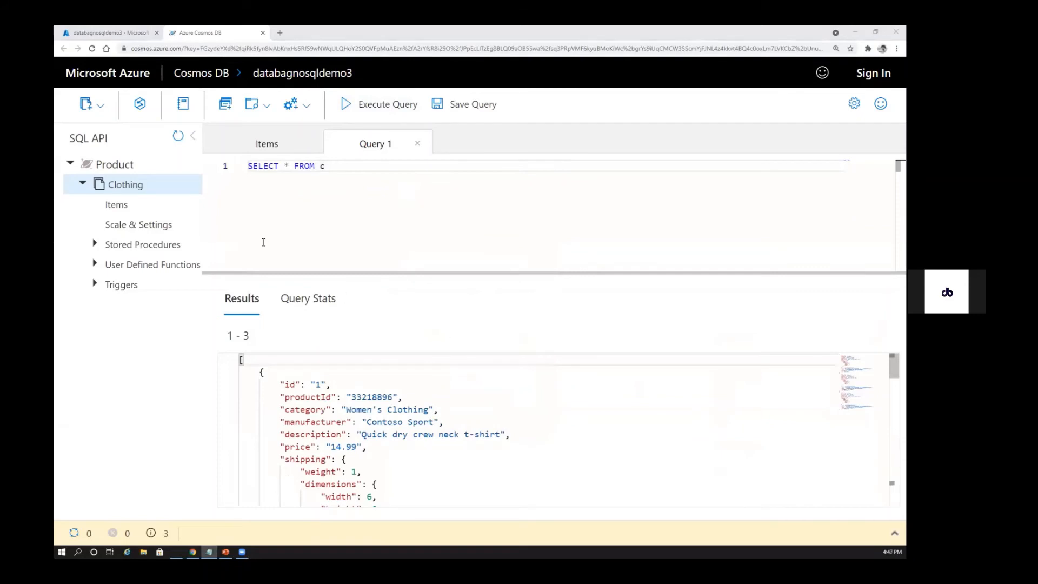
key("ctrl+a")
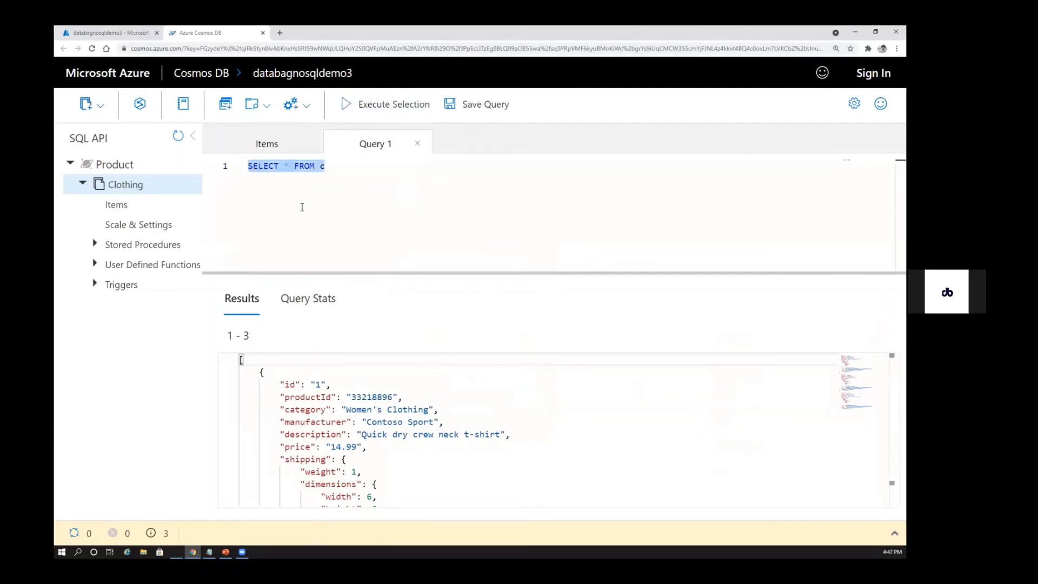
type("SELECT *   FROM Products p   WHERE p.id =\"1\"")
left_click(379, 104)
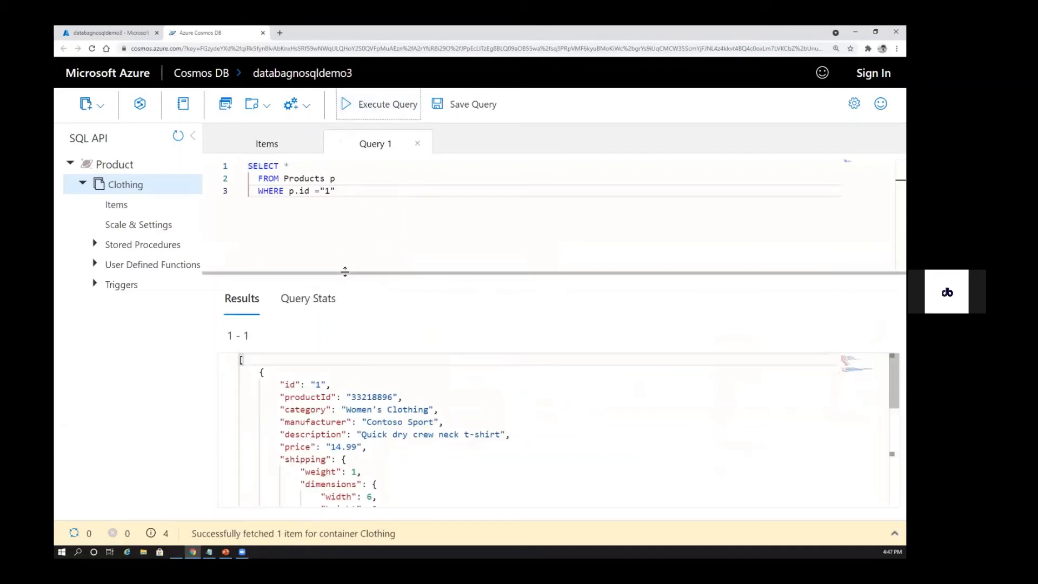
Examine the item returned by the filtered query, including its system properties, and review the p.id condition
left_click_drag(351, 272, 346, 232)
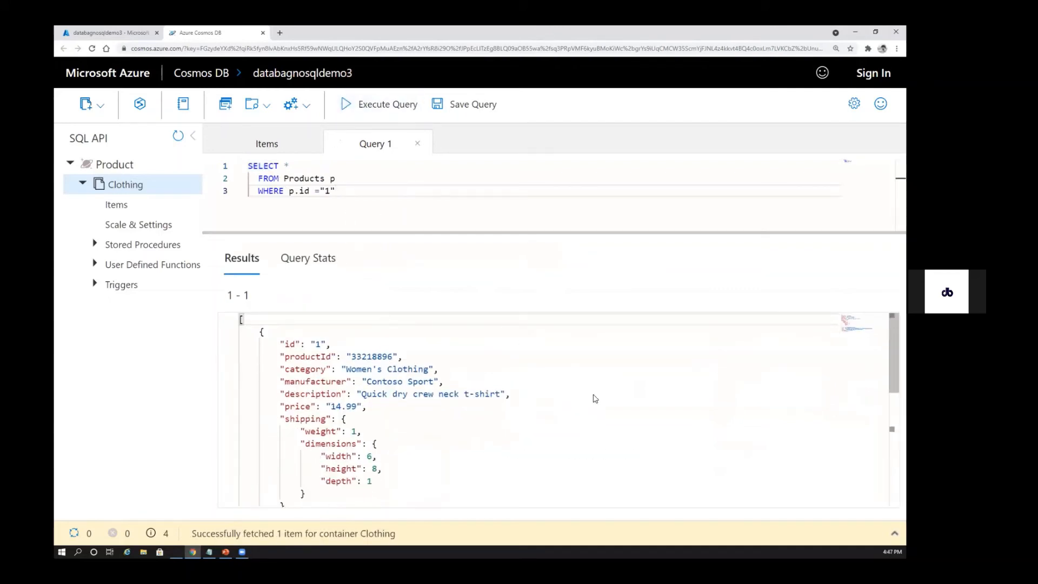
scroll(552, 410, "down", 3)
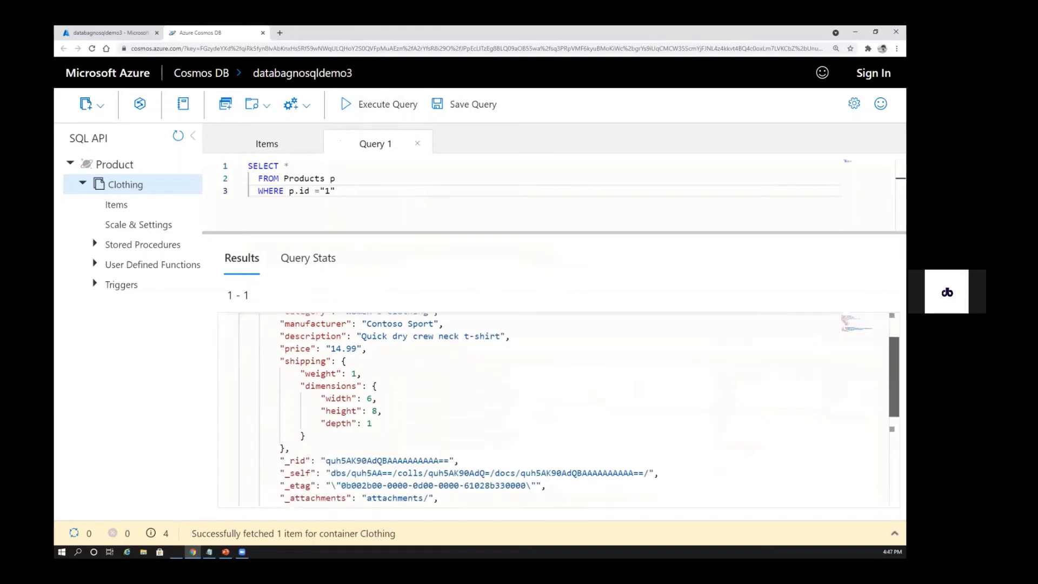
left_click_drag(894, 377, 894, 353)
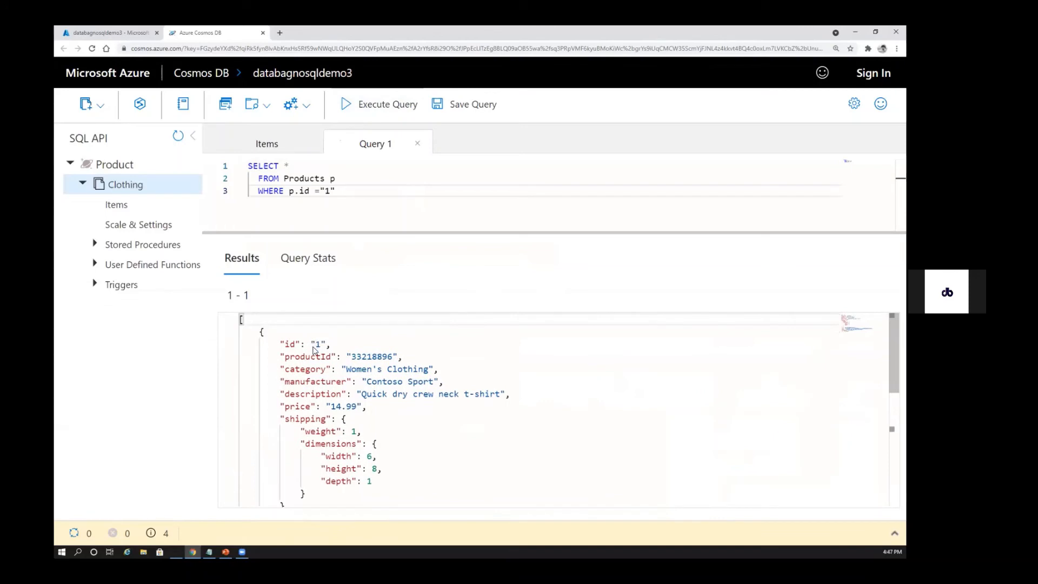
double_click(329, 192)
left_click(346, 191)
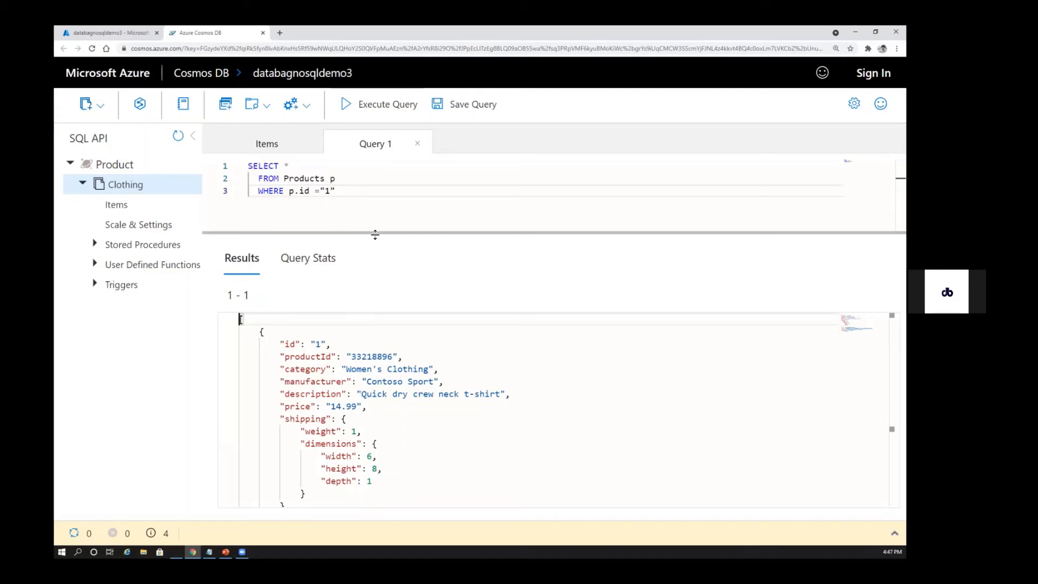
mouse_move(375, 234)
left_mouse_down()
mouse_move(378, 260)
mouse_move(378, 250)
left_mouse_up()
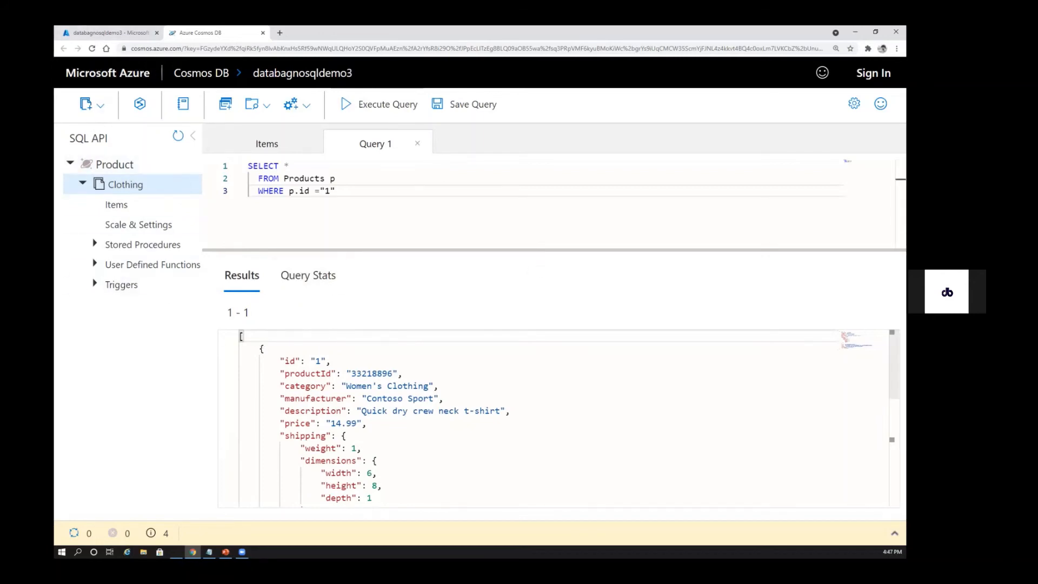
Switch to the PowerPoint deck and go past the partition query, Composite Key and partition key slides to the first Automatic Indexing slide
key("alt+Tab")
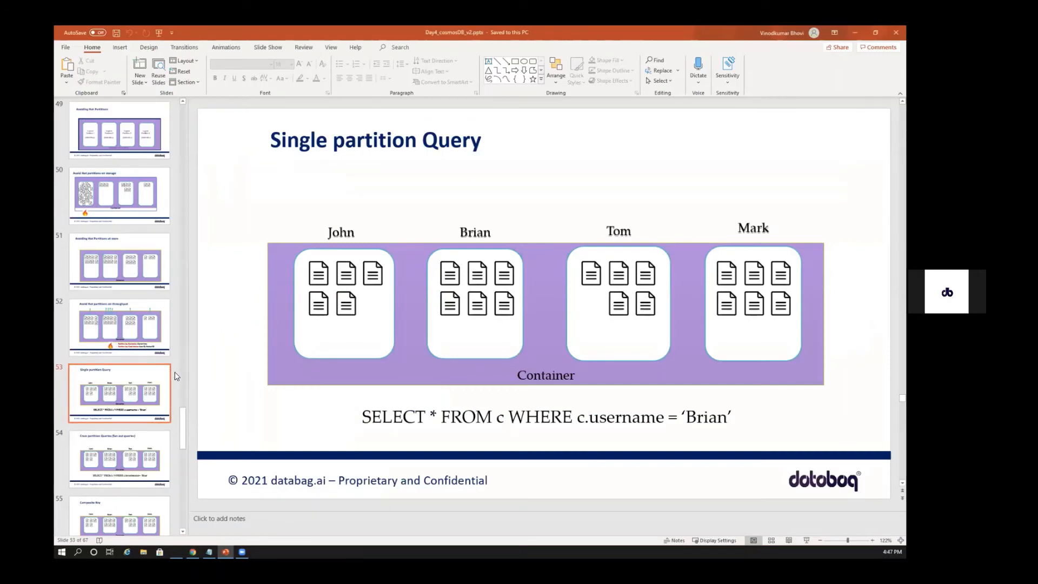
left_click(111, 461)
left_click(100, 395)
left_click(123, 460)
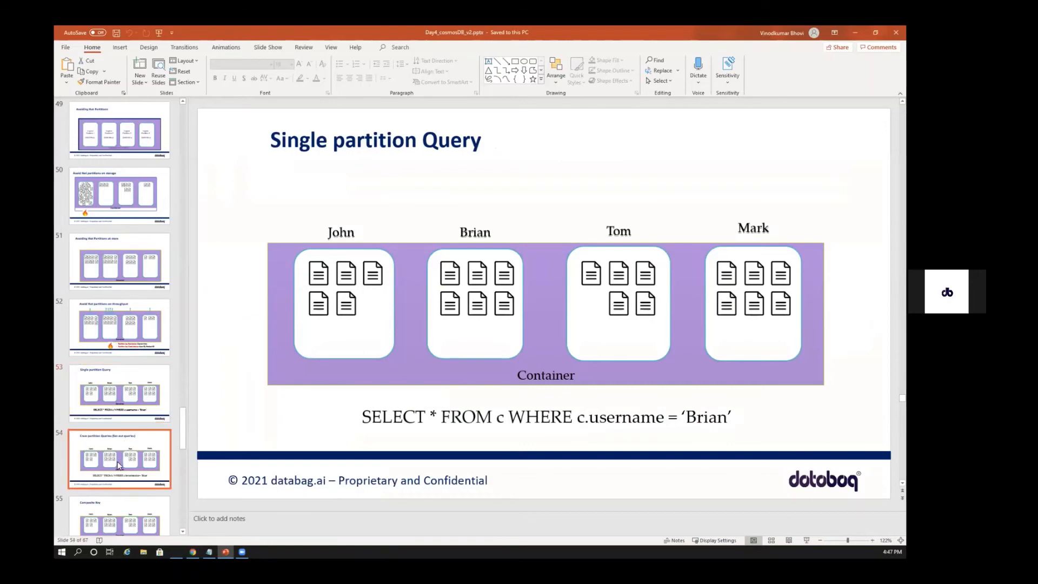
scroll(115, 487, "down", 2)
left_click(119, 417)
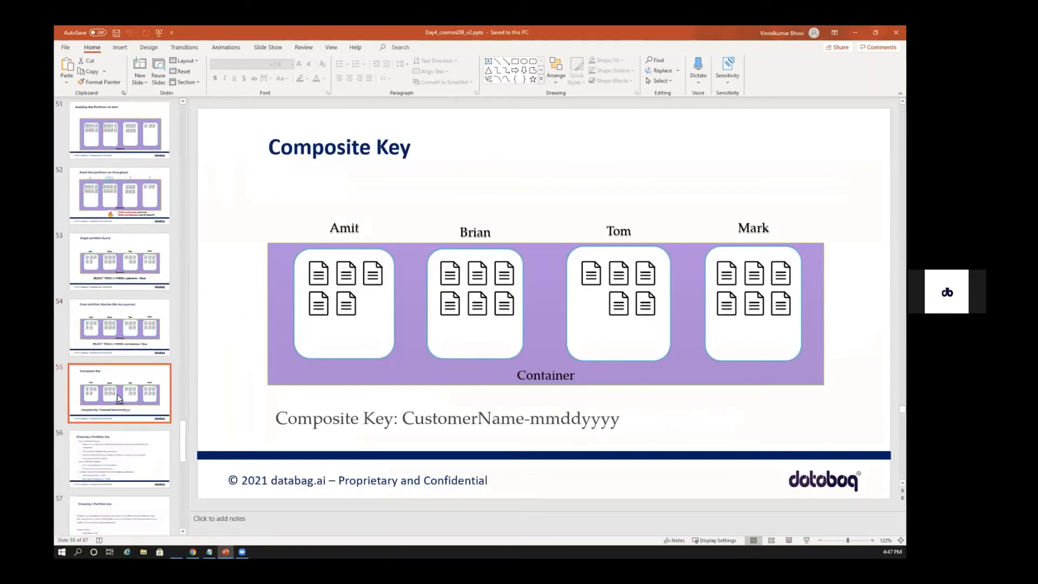
left_click(120, 459)
left_click(120, 493)
left_click(112, 464)
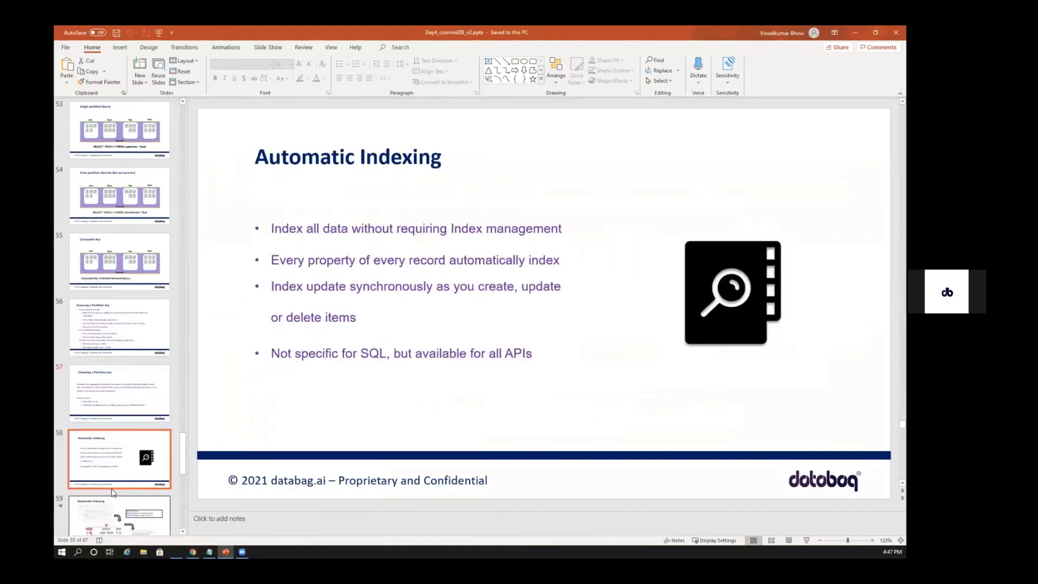
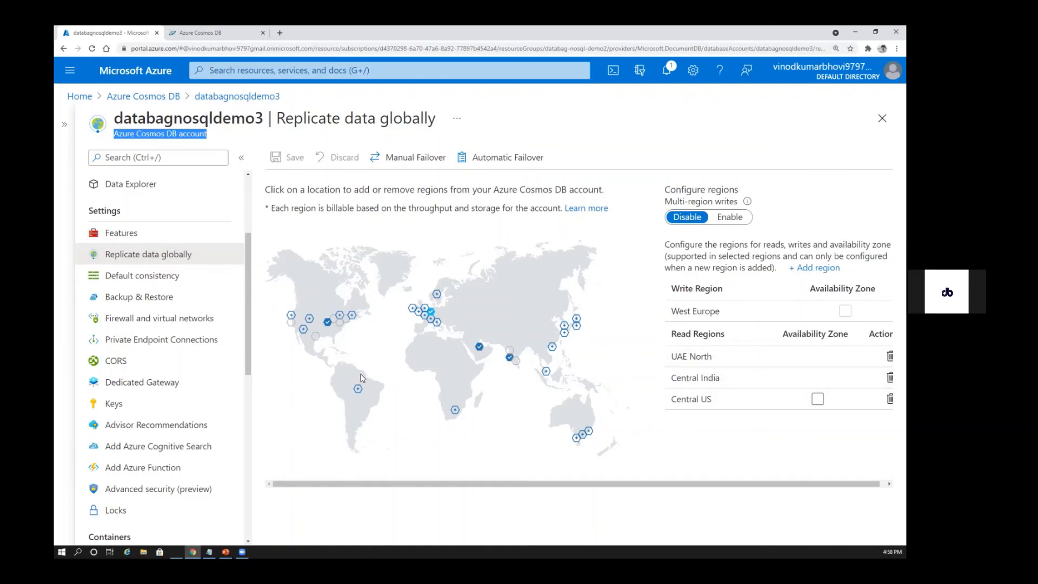
Add Brazil South as a read region on the replication map, remove it again, and view the Action column of the region list
left_click(358, 388)
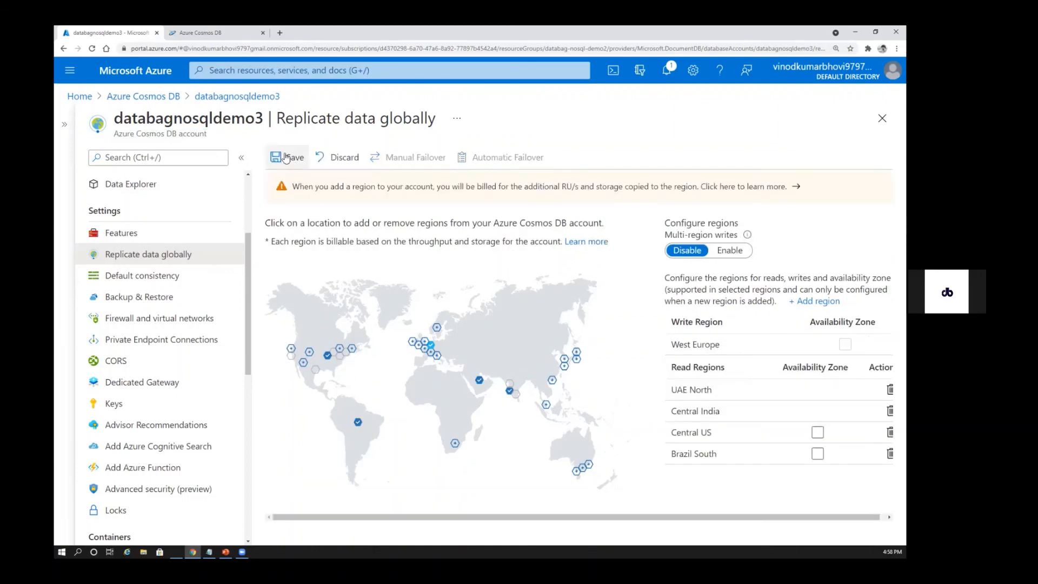
left_click(359, 422)
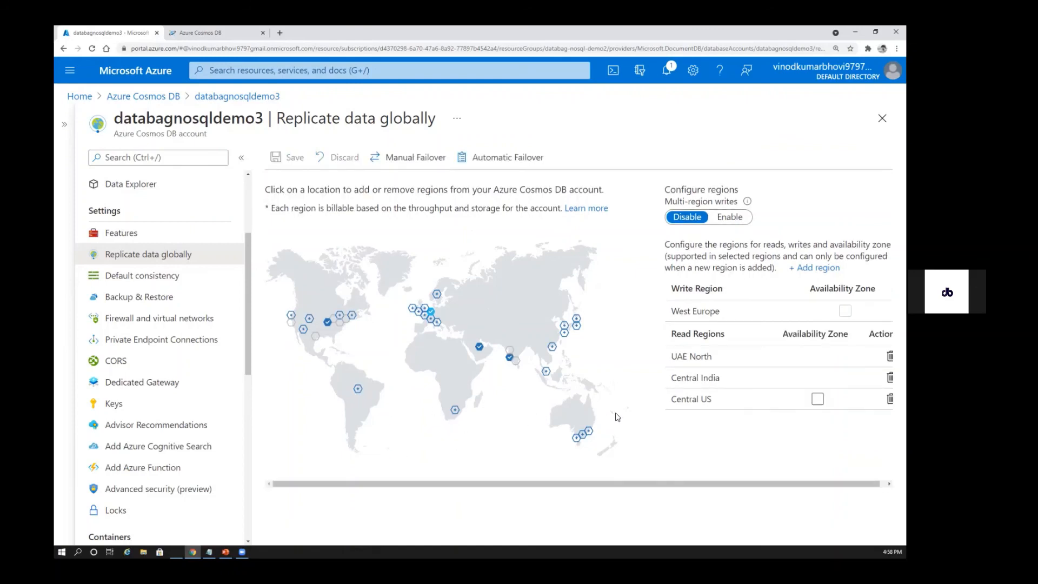
left_click_drag(752, 483, 765, 485)
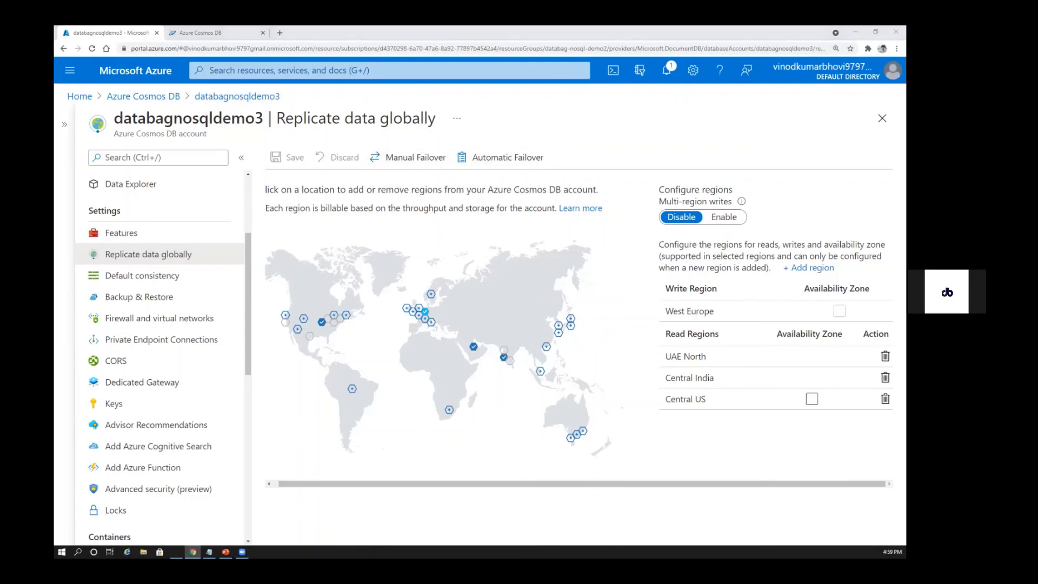
Switch to the PowerPoint deck and go through the Multi Writes and Data consistency slides, ending on the Manual – Automatic Failover slide
key("alt+Tab")
left_click(119, 187)
left_click(127, 261)
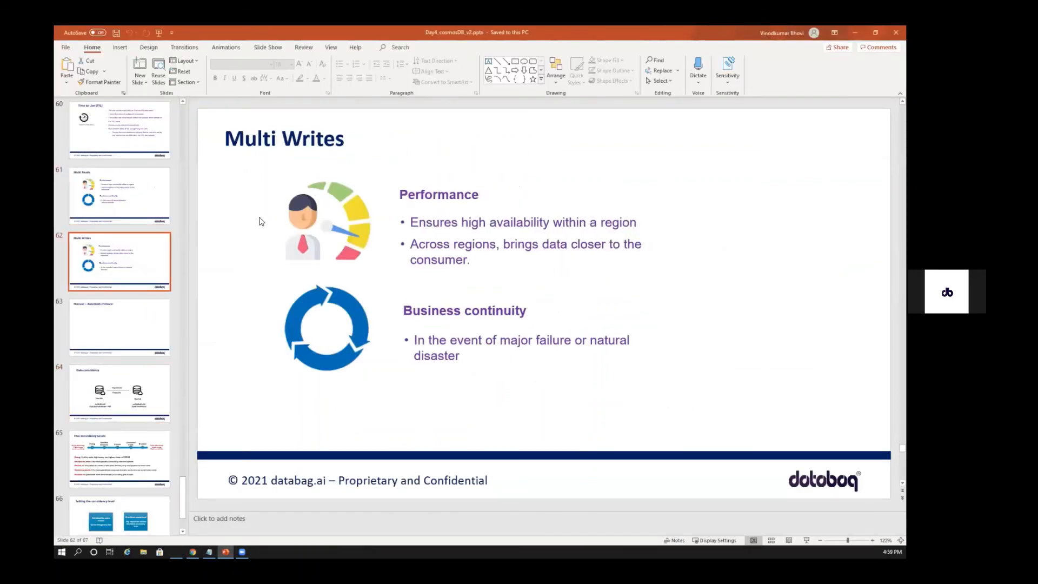
left_click(147, 342)
left_click(123, 408)
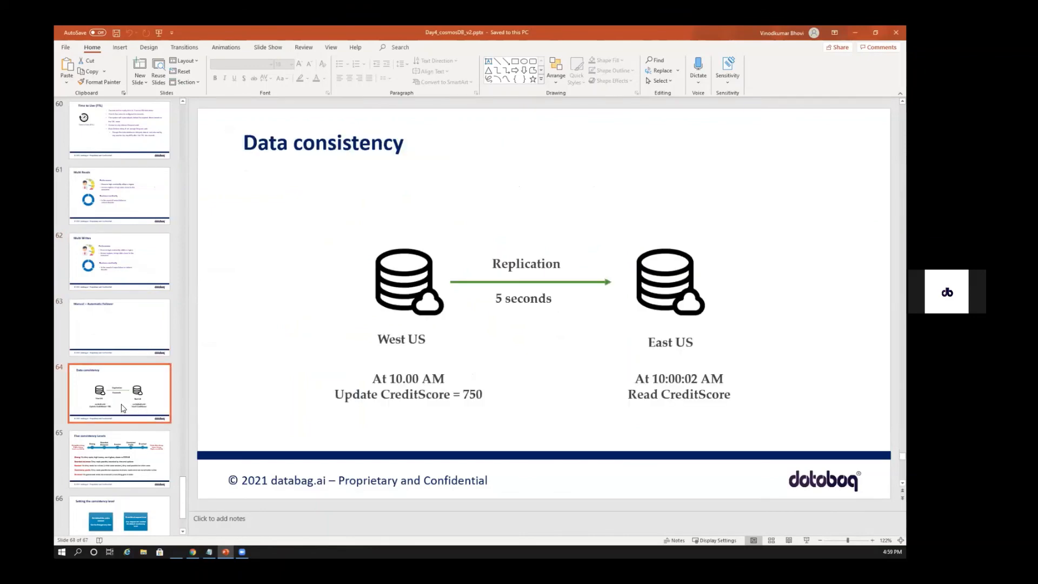
left_click(124, 329)
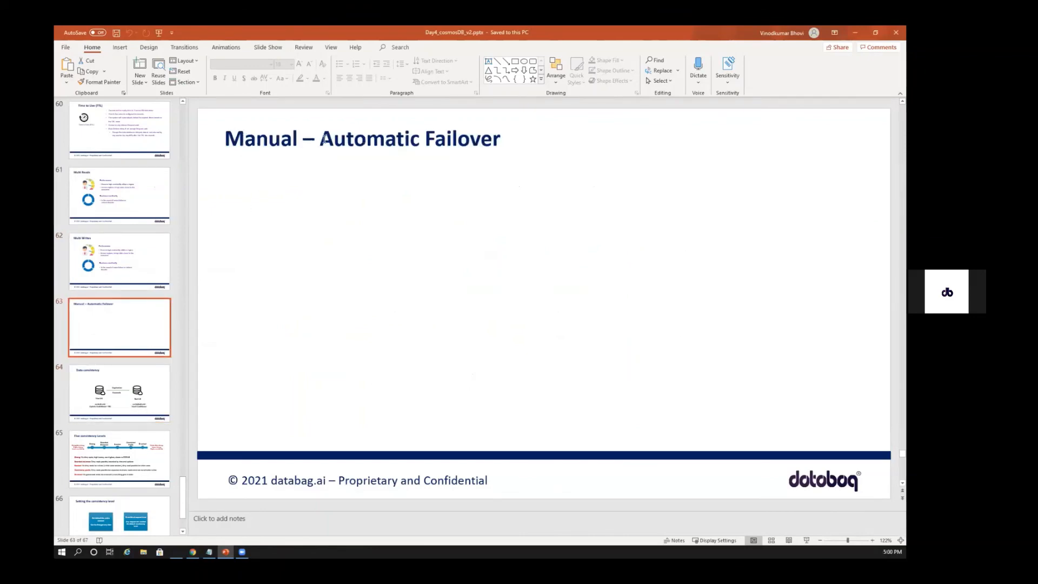
In the Azure portal, select UAE North for a manual failover, accept the failover agreement, and return to global replication without triggering it
key("alt+Tab")
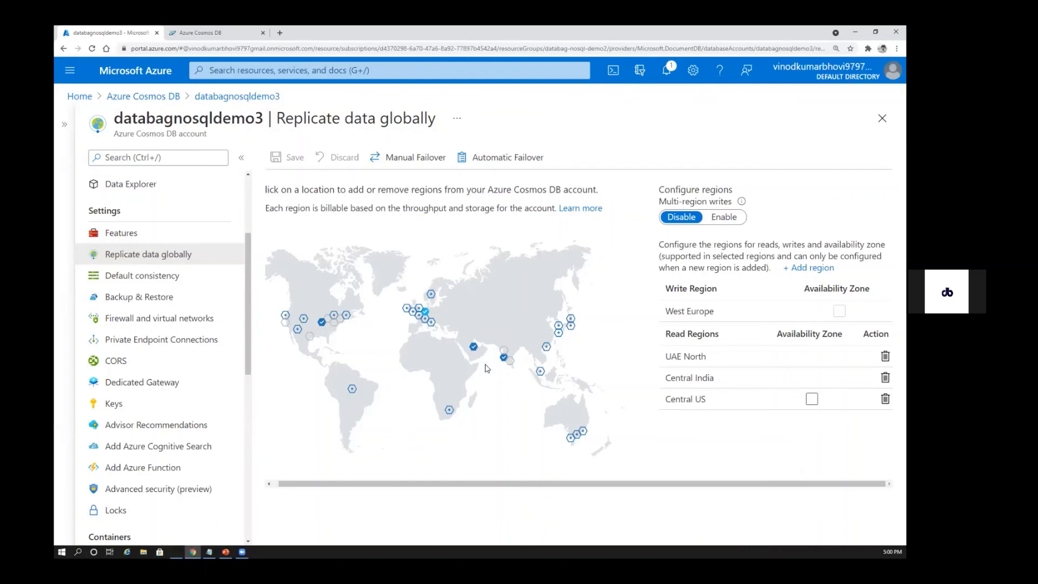
left_click(414, 161)
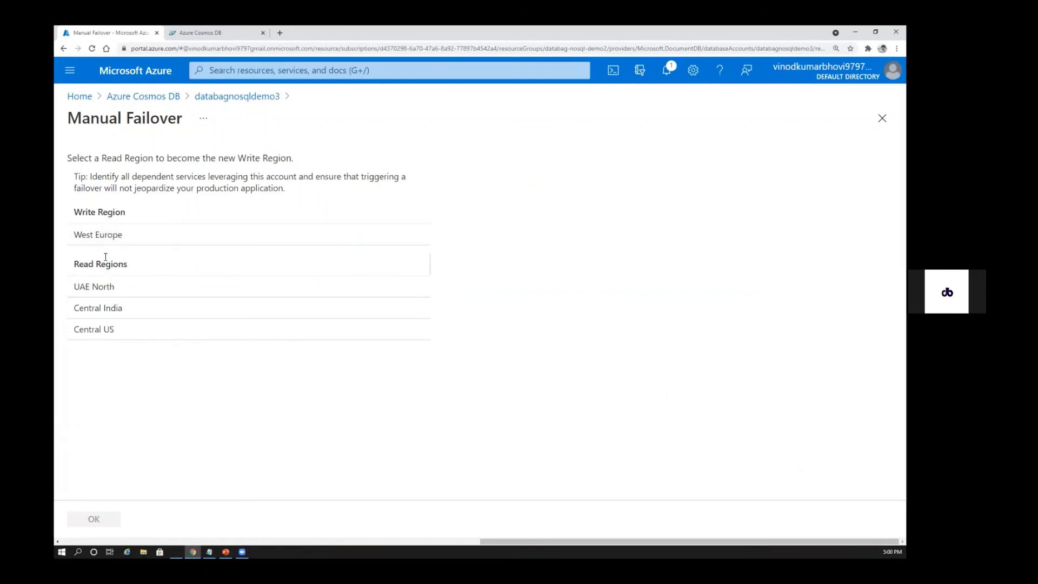
left_click(96, 289)
left_click(77, 366)
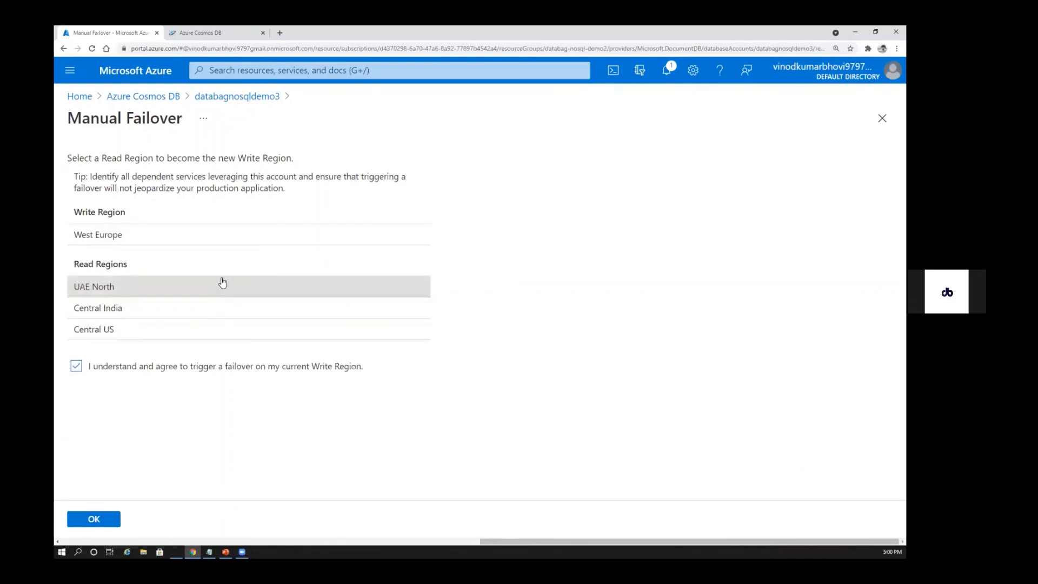
left_click(231, 101)
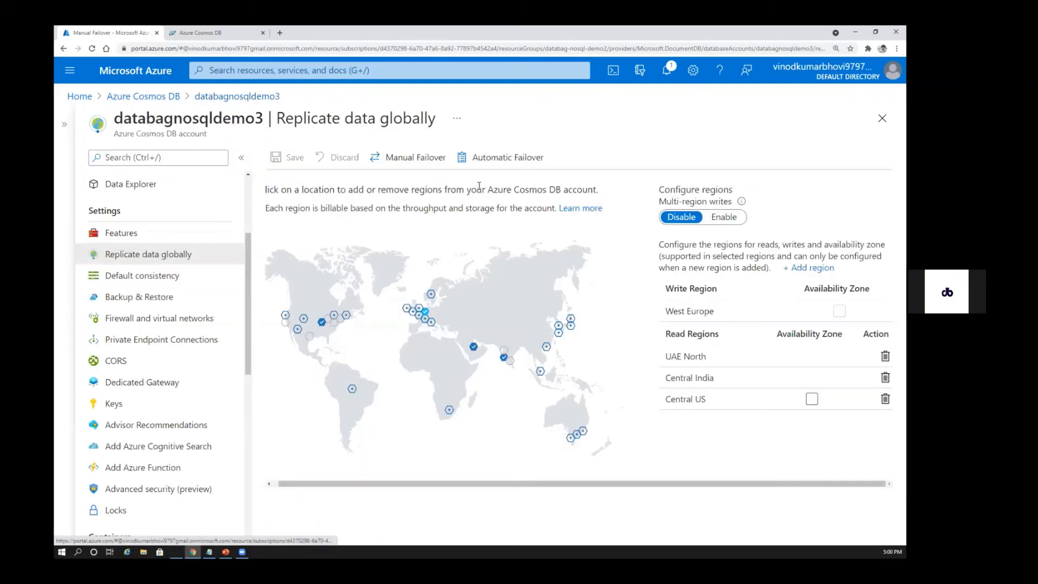
Turn on automatic failover, move Central India above UAE North in the priorities, and discard these edits to return to global replication
left_click(500, 163)
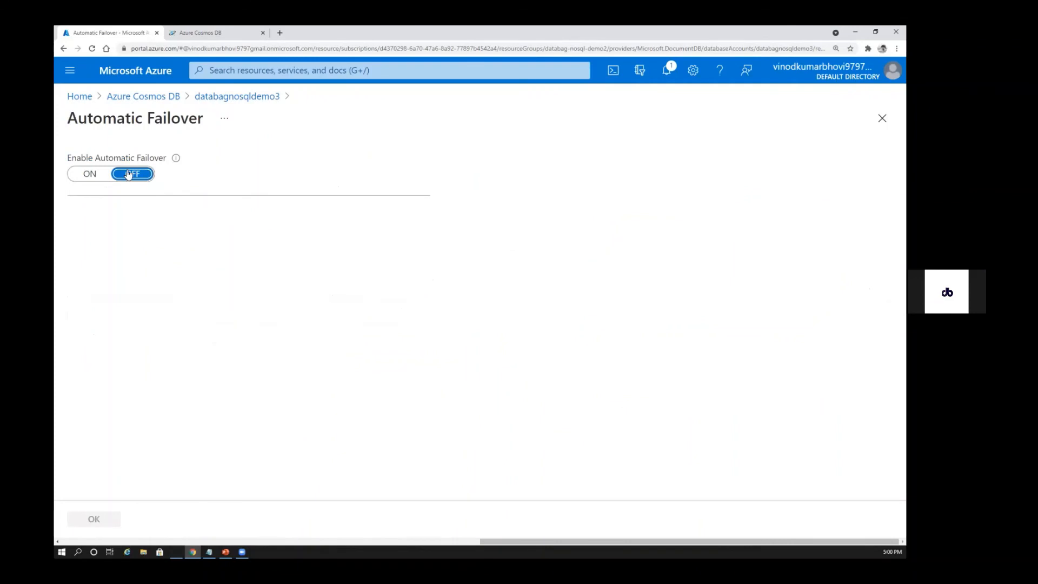
left_click(84, 173)
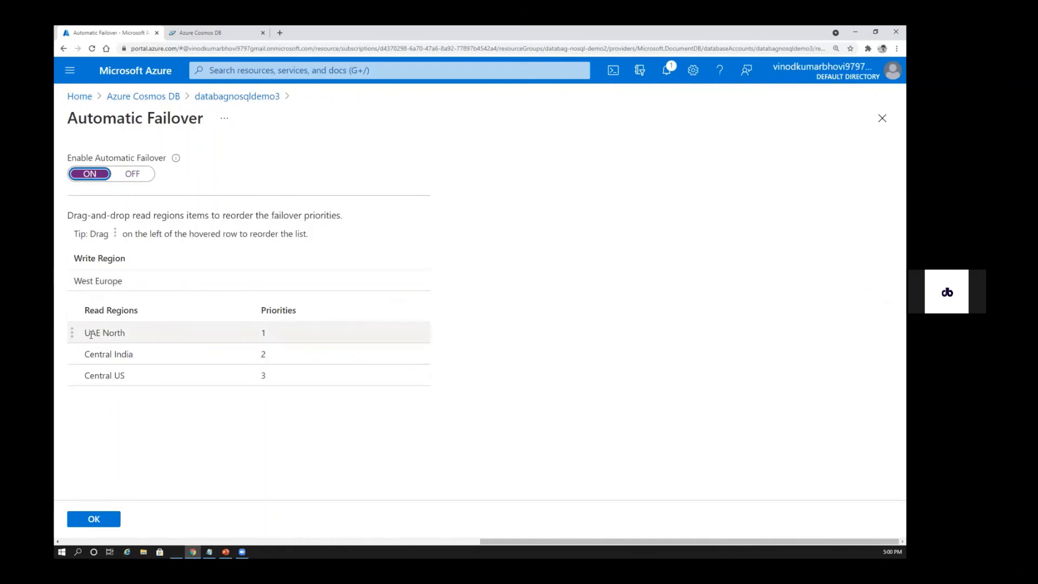
left_click_drag(127, 358, 139, 335)
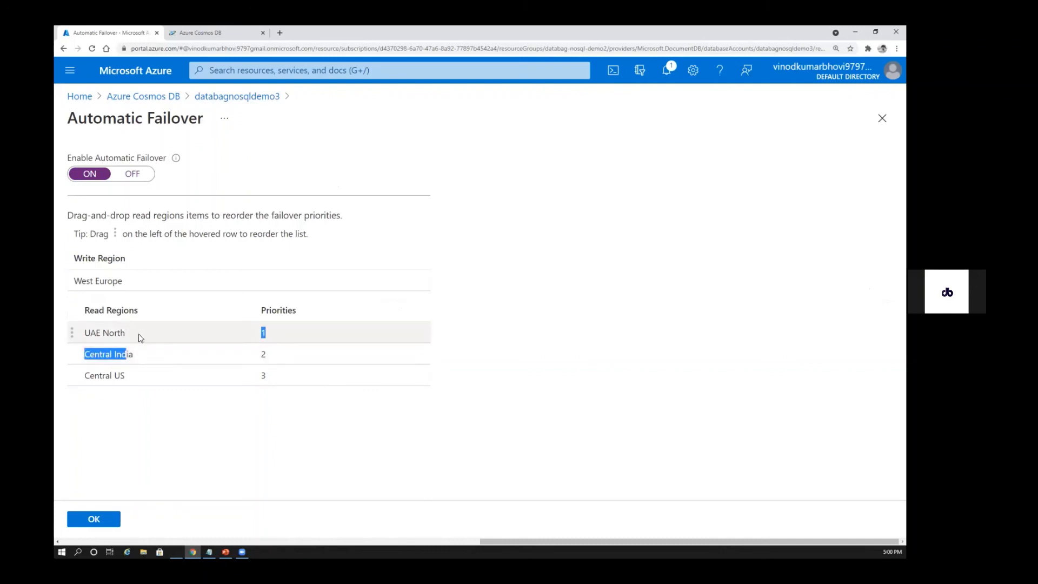
left_click_drag(71, 355, 72, 332)
left_click(166, 431)
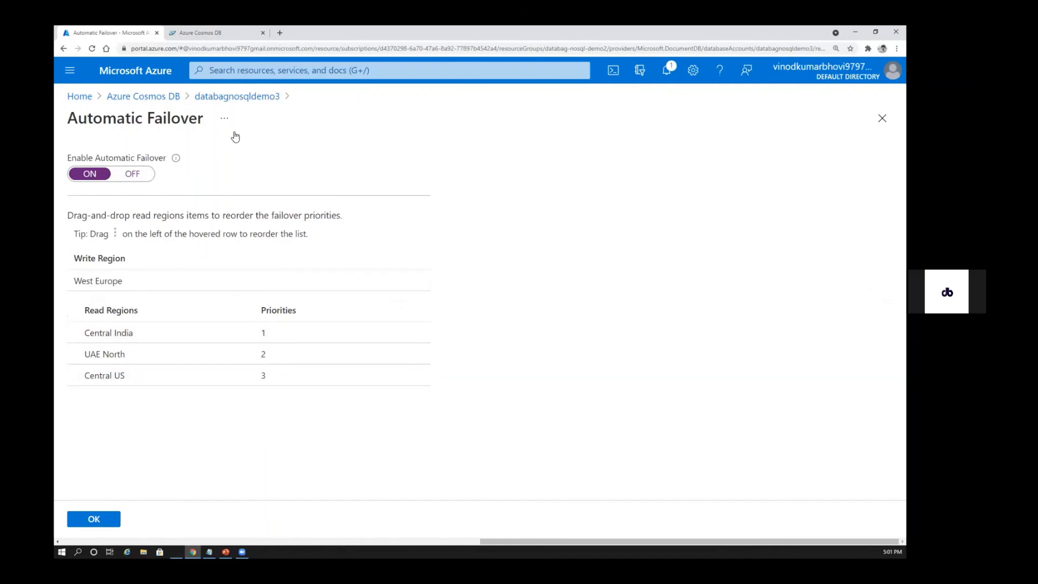
left_click(227, 97)
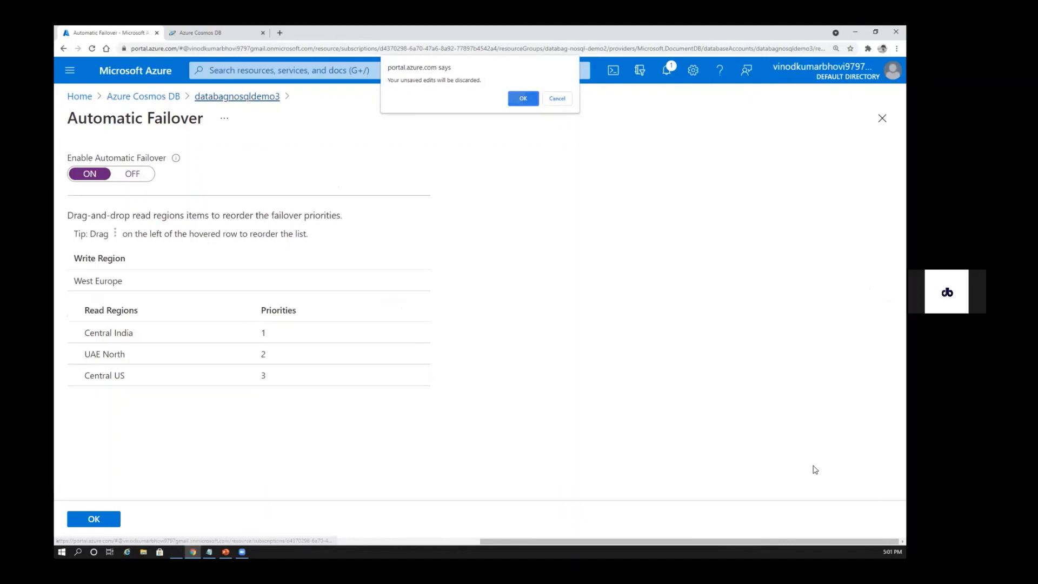
key("Return")
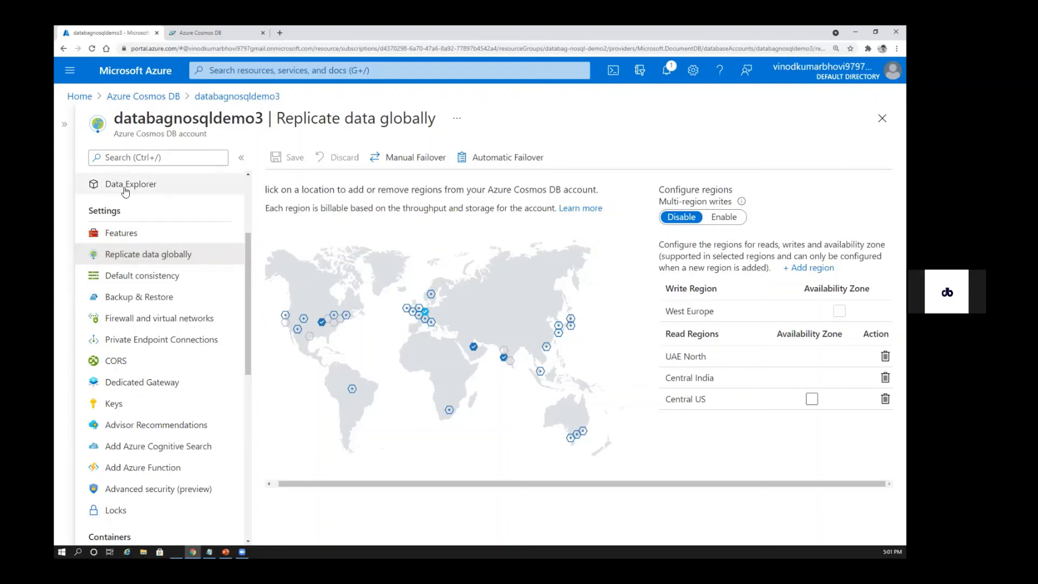
Look at the Clothing container's query in the Cosmos DB explorer and return to the account's global replication page
left_click_drag(249, 371, 247, 274)
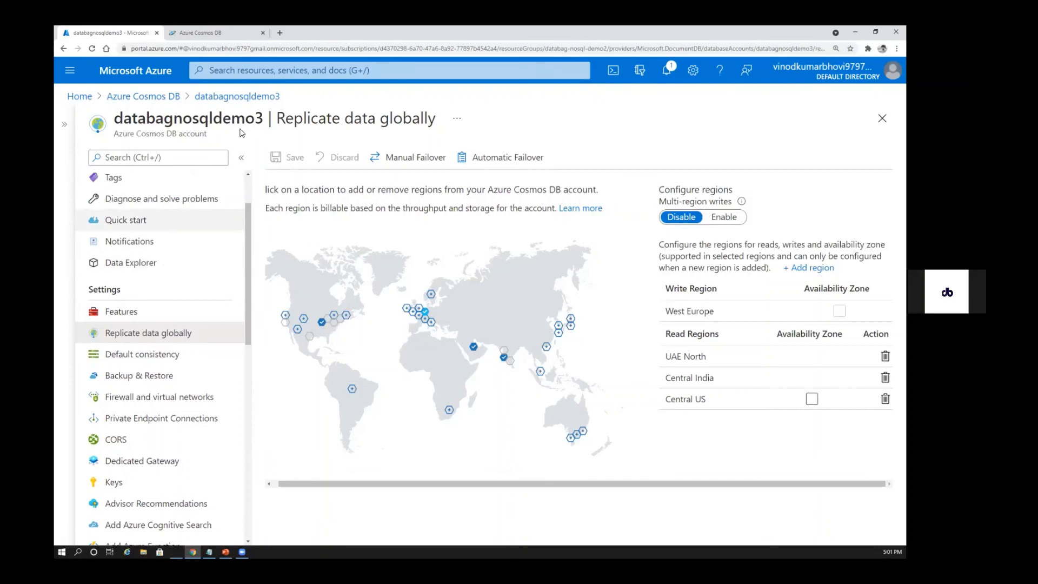
left_click(210, 36)
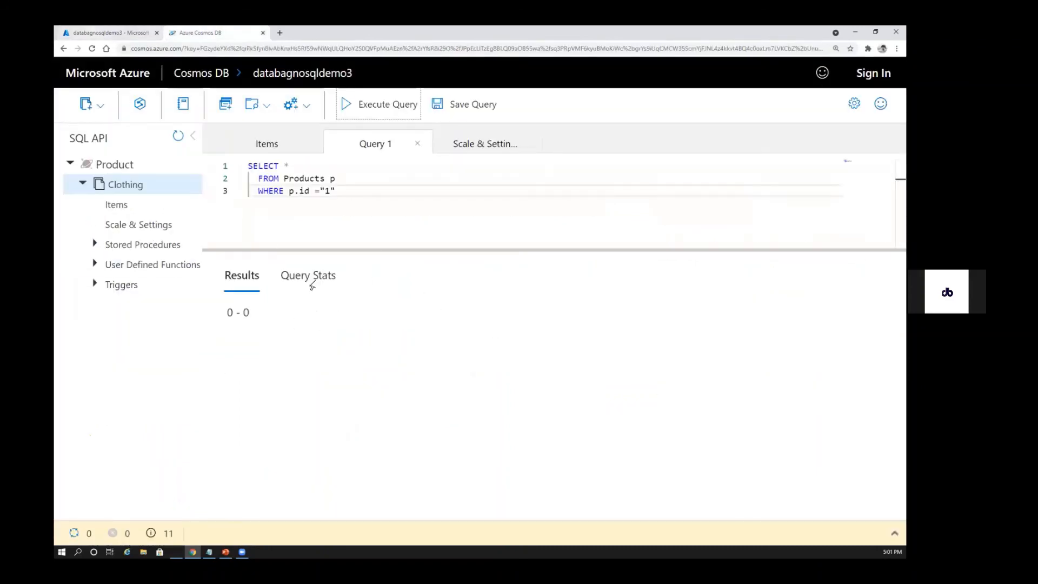
left_click(111, 33)
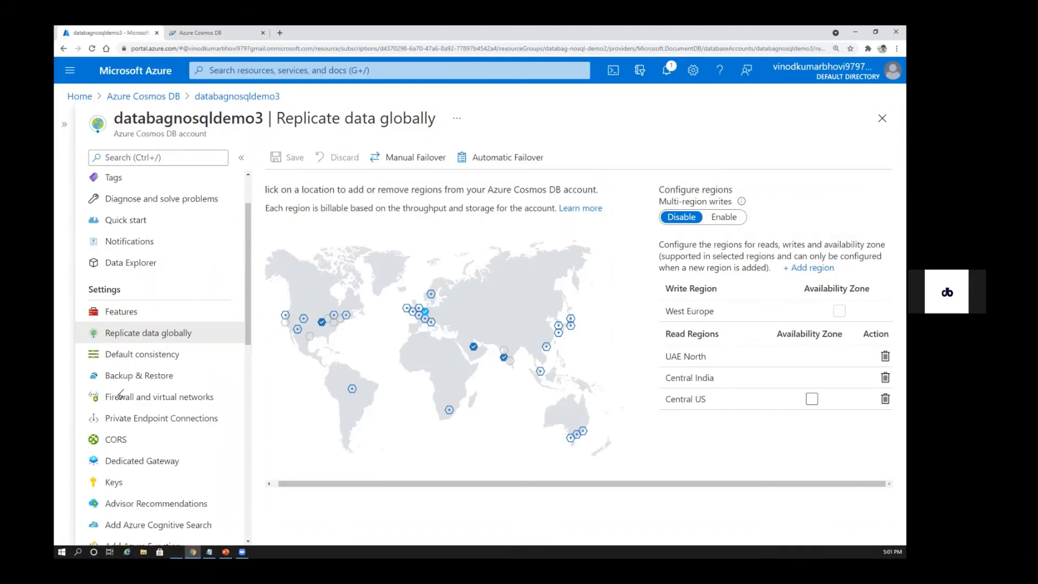
Switch to the PowerPoint deck and review the Five consistency Levels slide
key("alt+Tab")
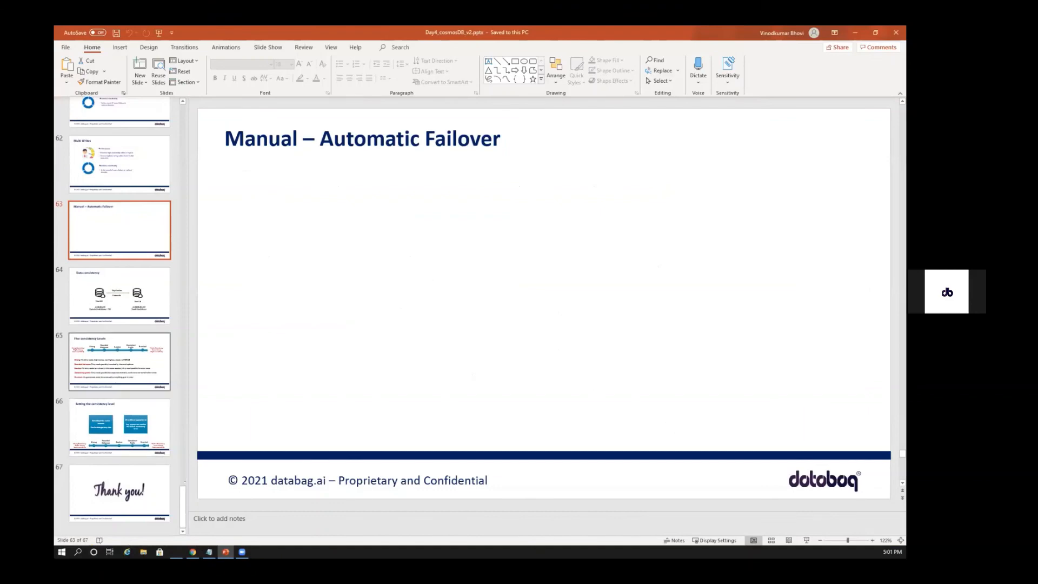
key("alt+Tab")
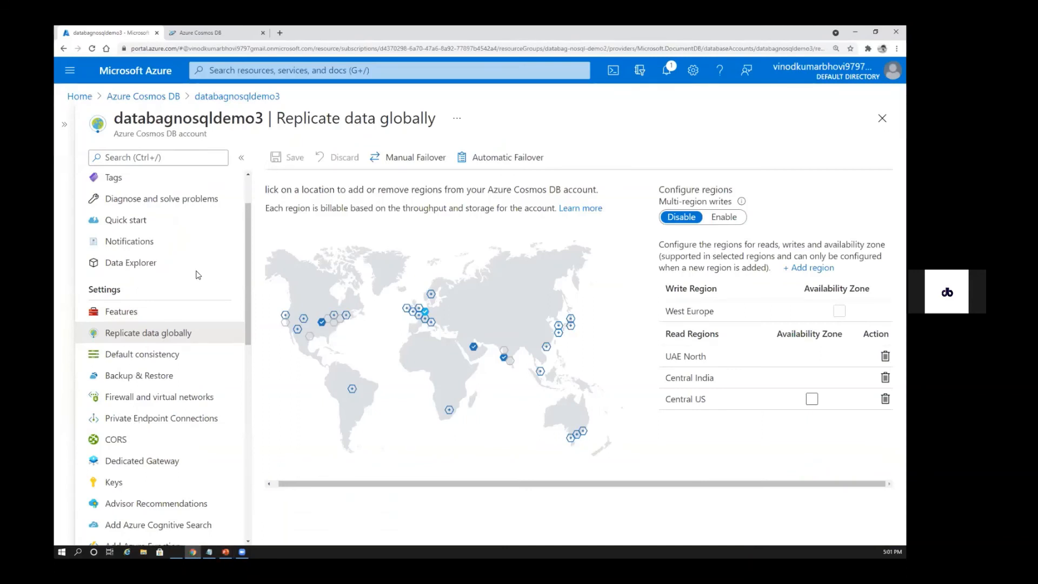
key("alt+Tab")
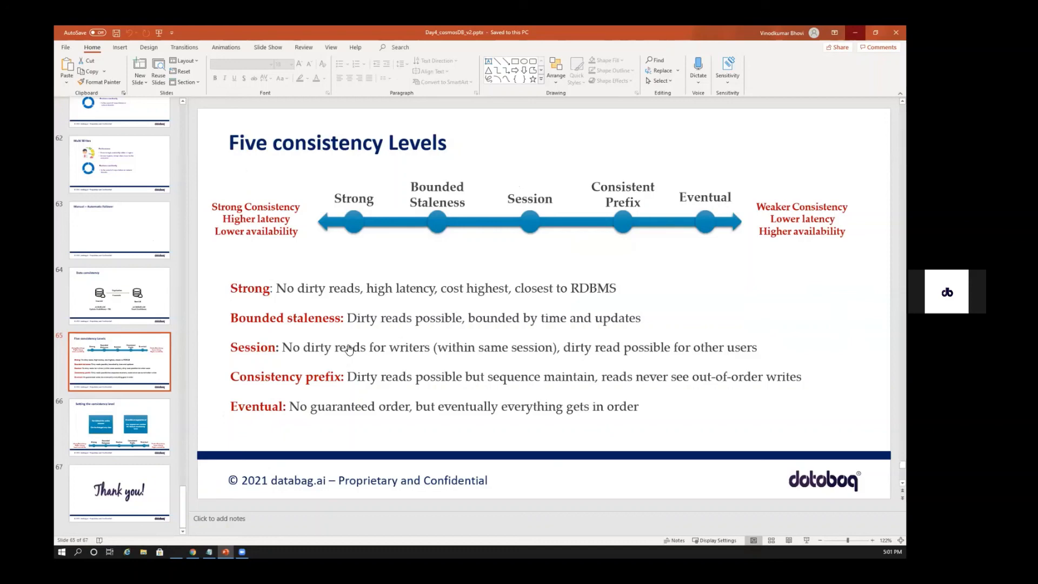
Return to the Azure portal, open the account's Default consistency settings, and examine the Session consistency illustration
key("alt+Tab")
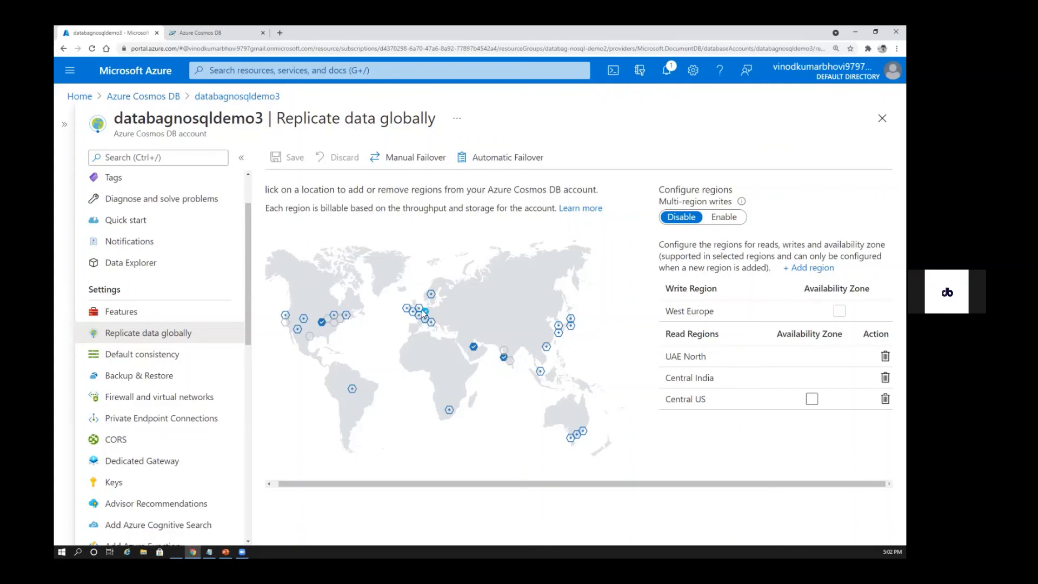
scroll(251, 402, "down", 6)
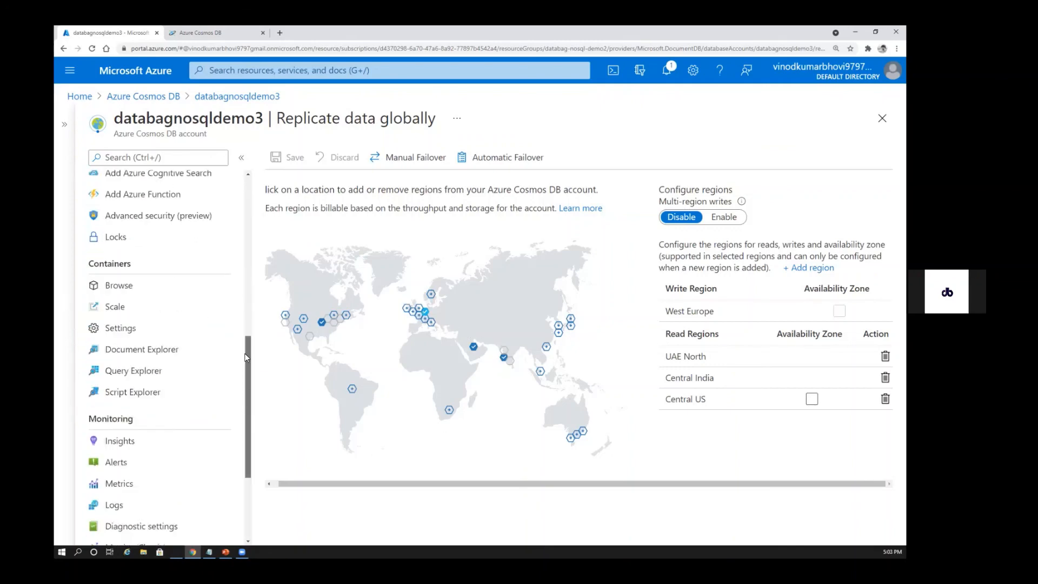
scroll(218, 290, "up", 5)
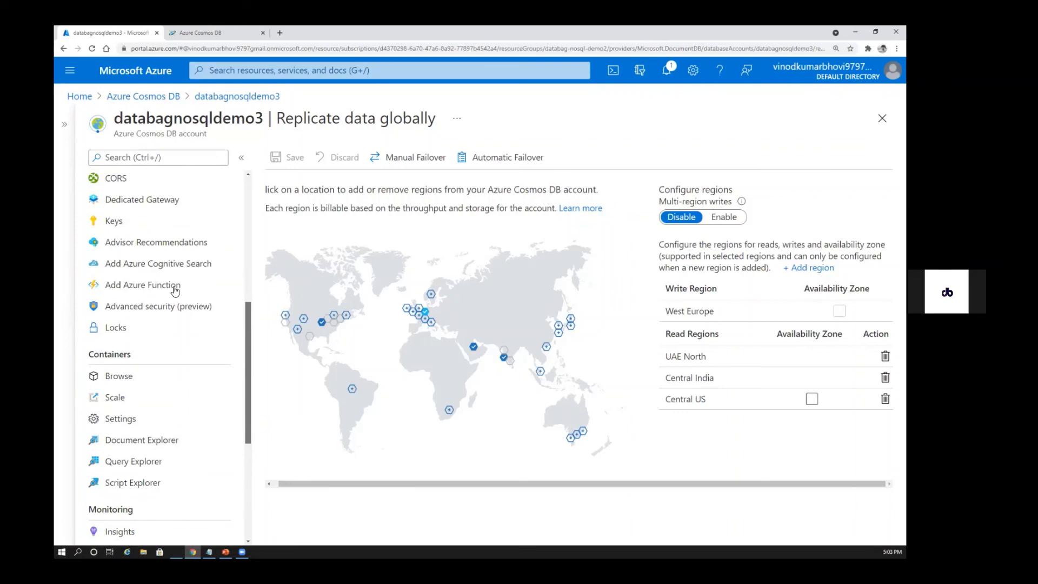
left_click(142, 277)
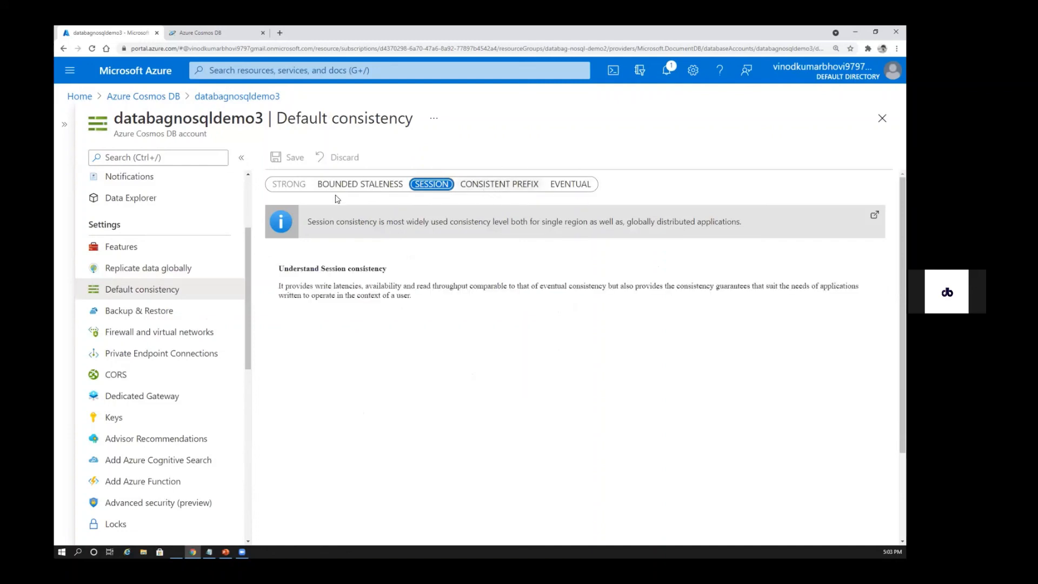
left_click(571, 187)
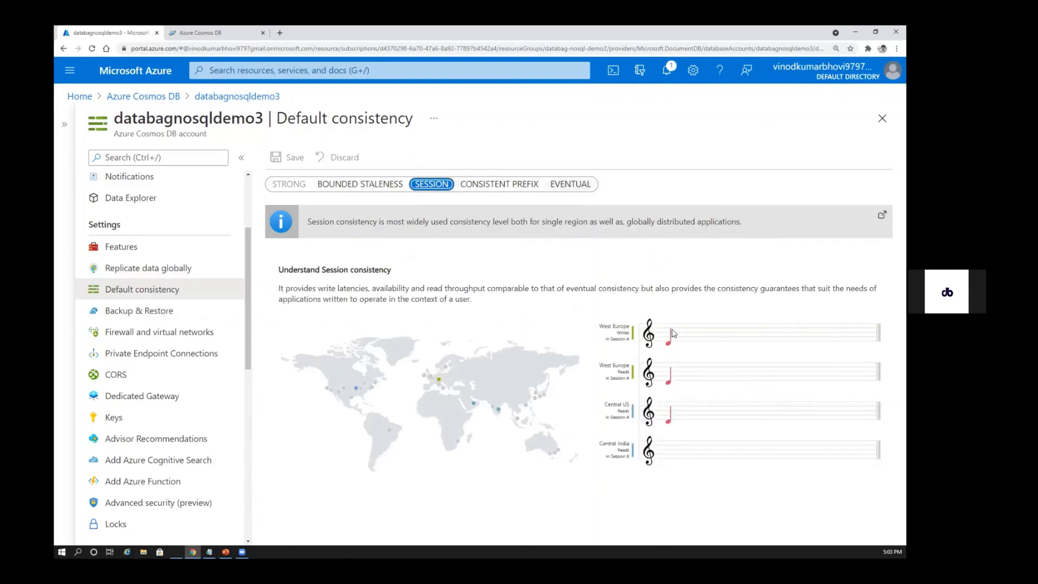